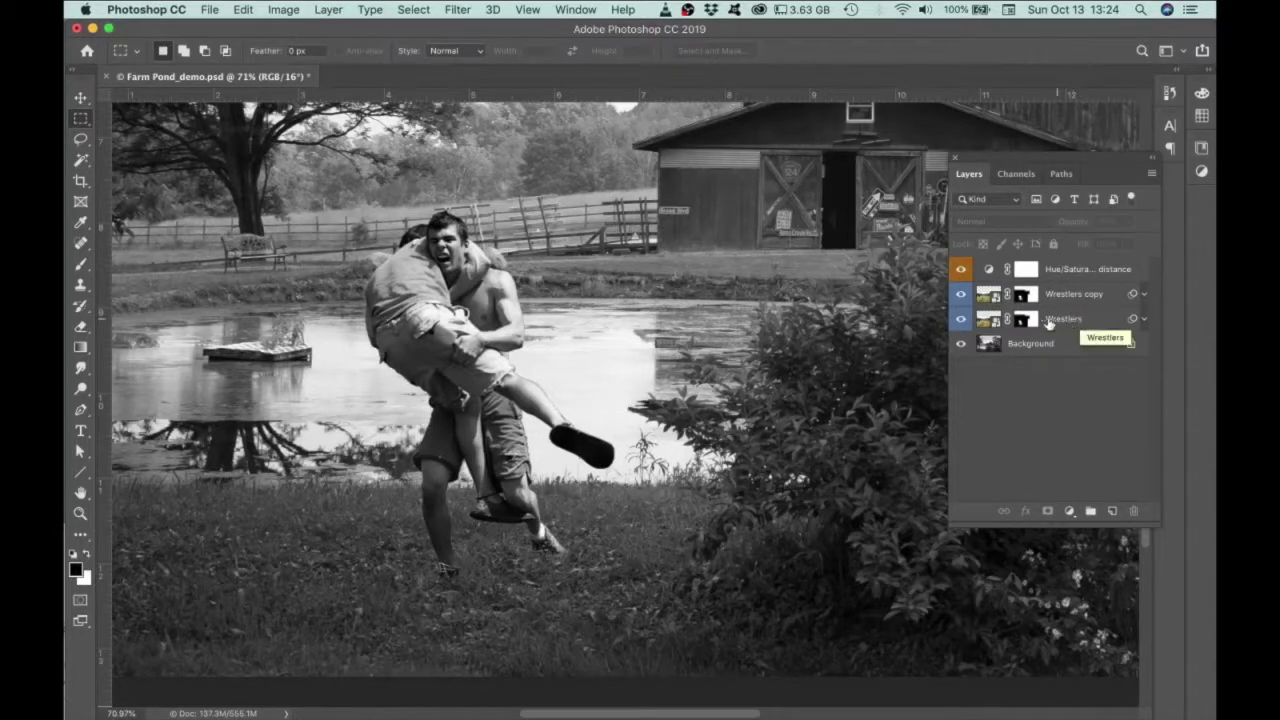
- Toggle the Wrestlers copy and Hue/Saturation layers off and on to compare the composite
click(960, 295)
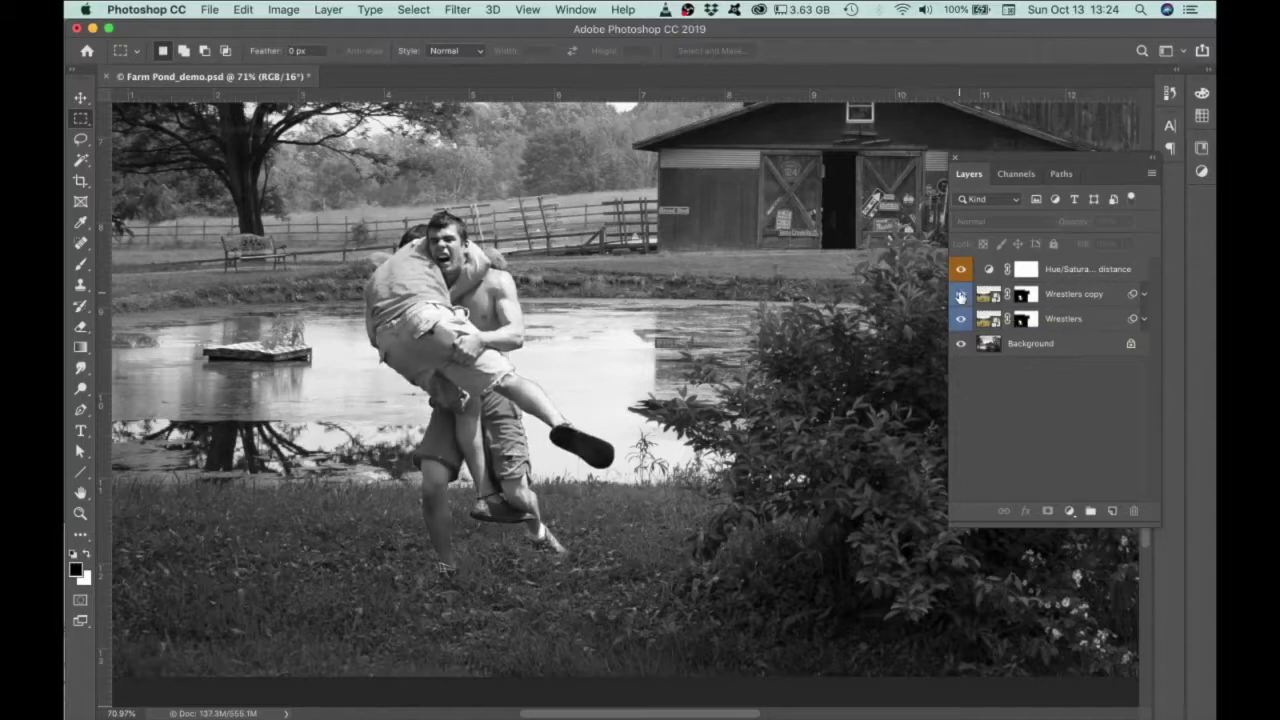
click(960, 295)
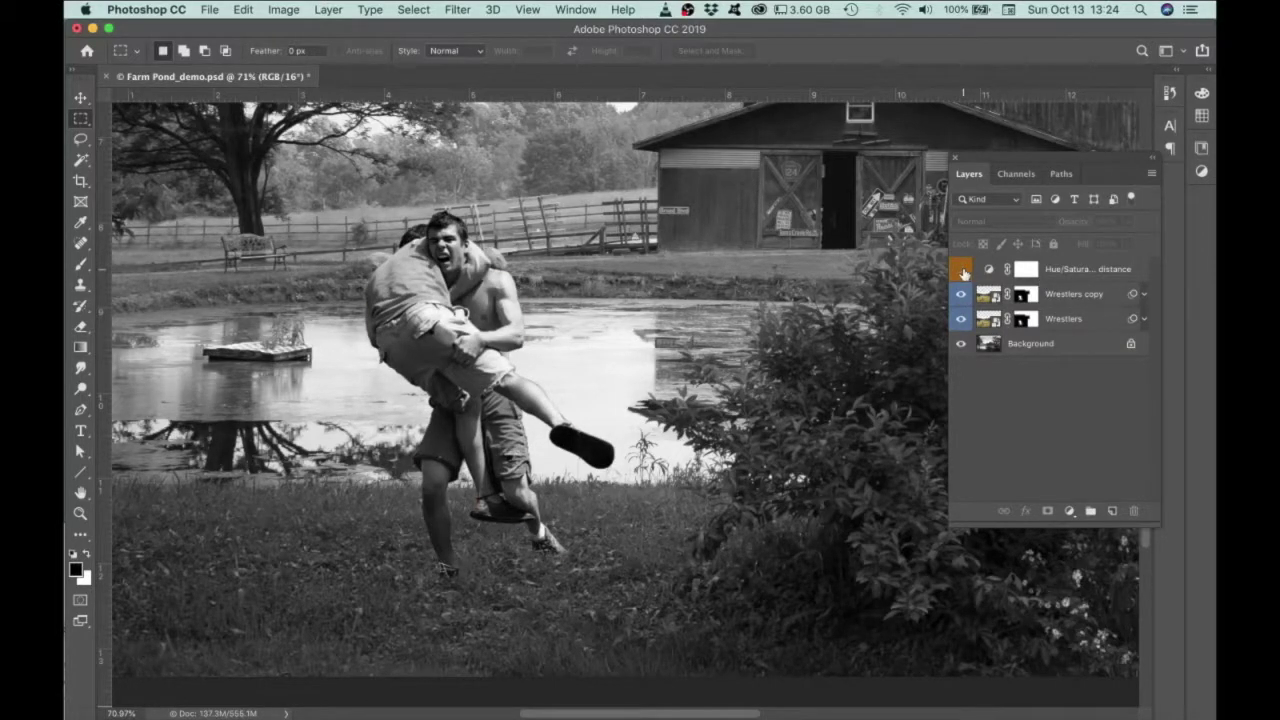
click(963, 272)
click(963, 272)
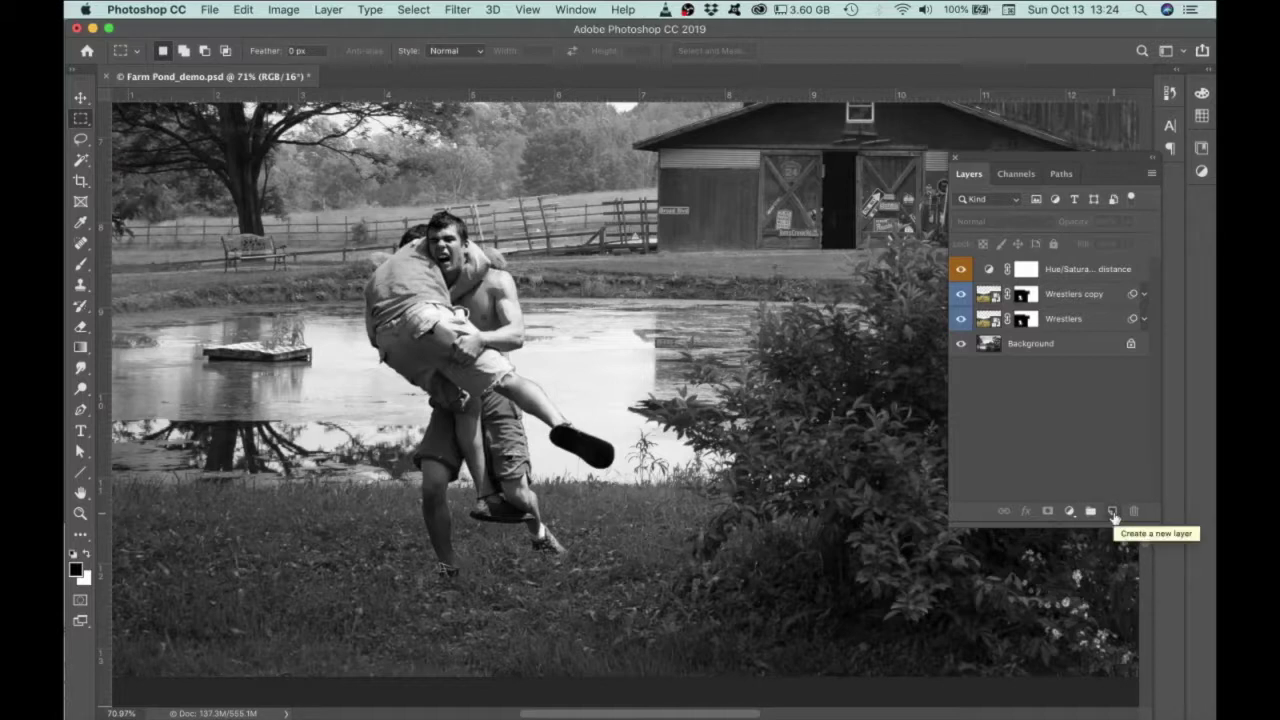
- Add a new layer below the Hue/Saturation adjustment and rename it 'wrestlers shadow'
click(1113, 512)
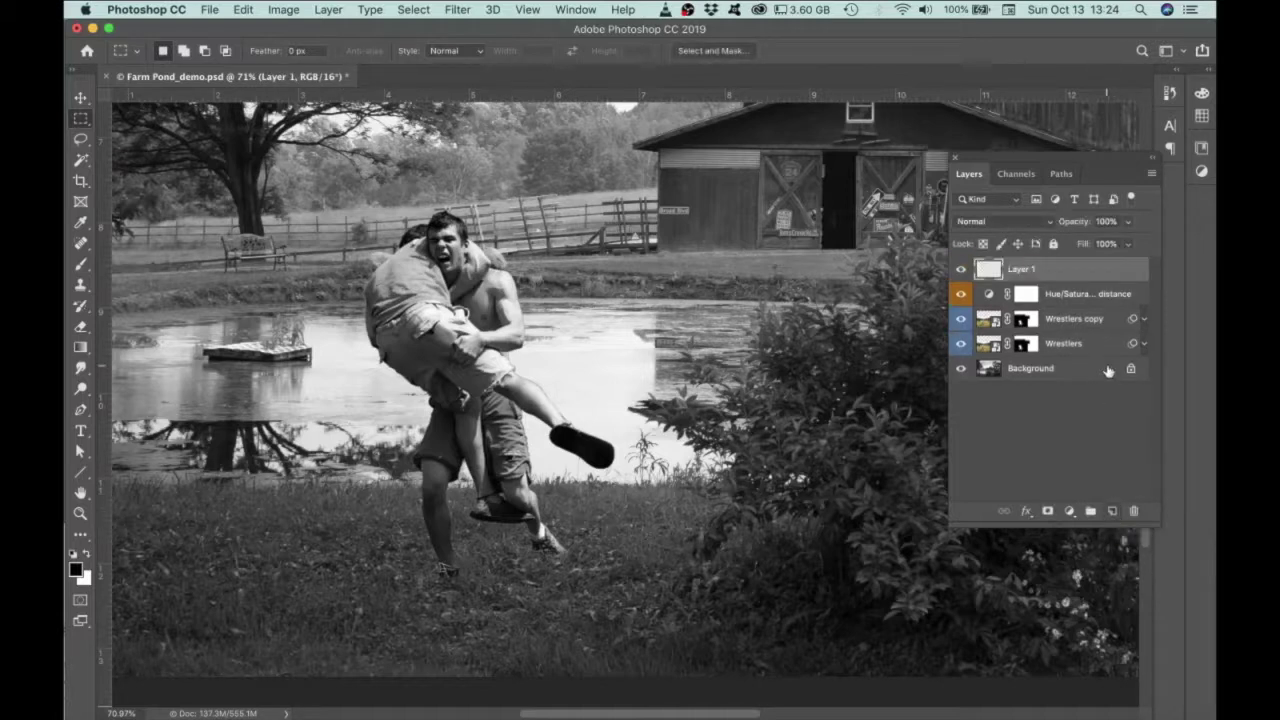
drag(1068, 272, 1077, 318)
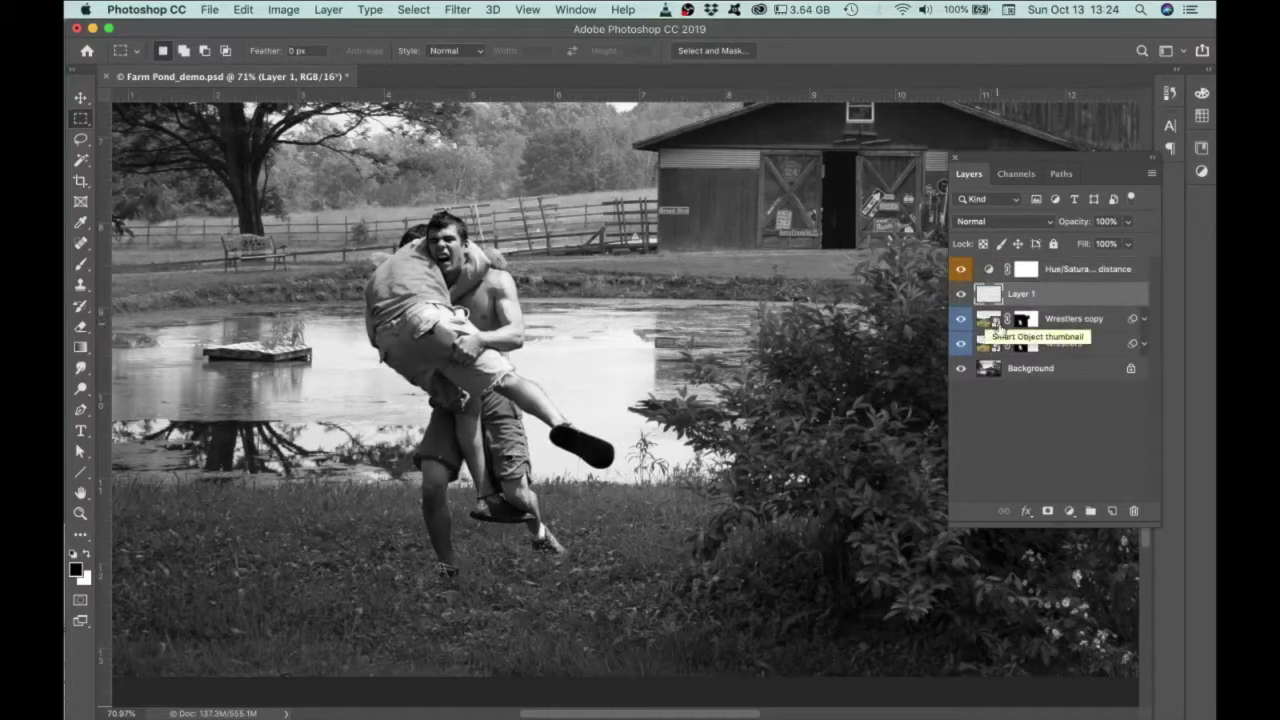
double_click(1018, 294)
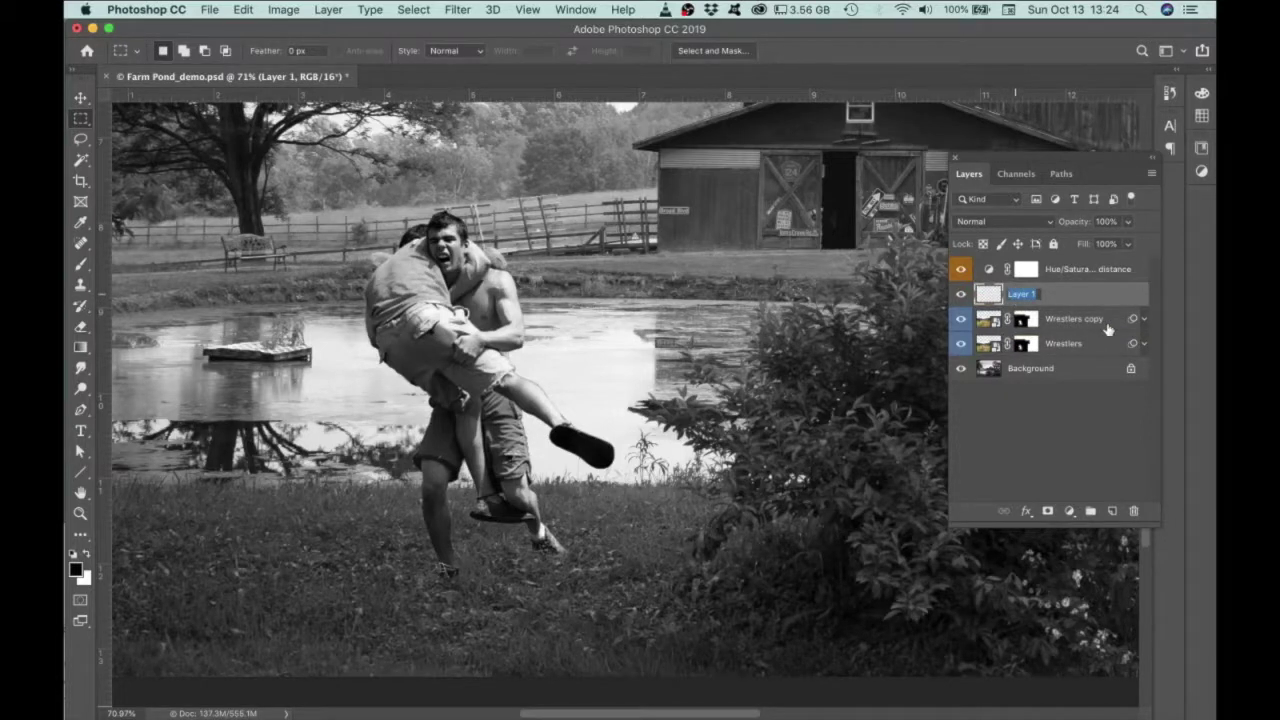
key(BackSpace)
text(wrestlers shadow)
key(Return)
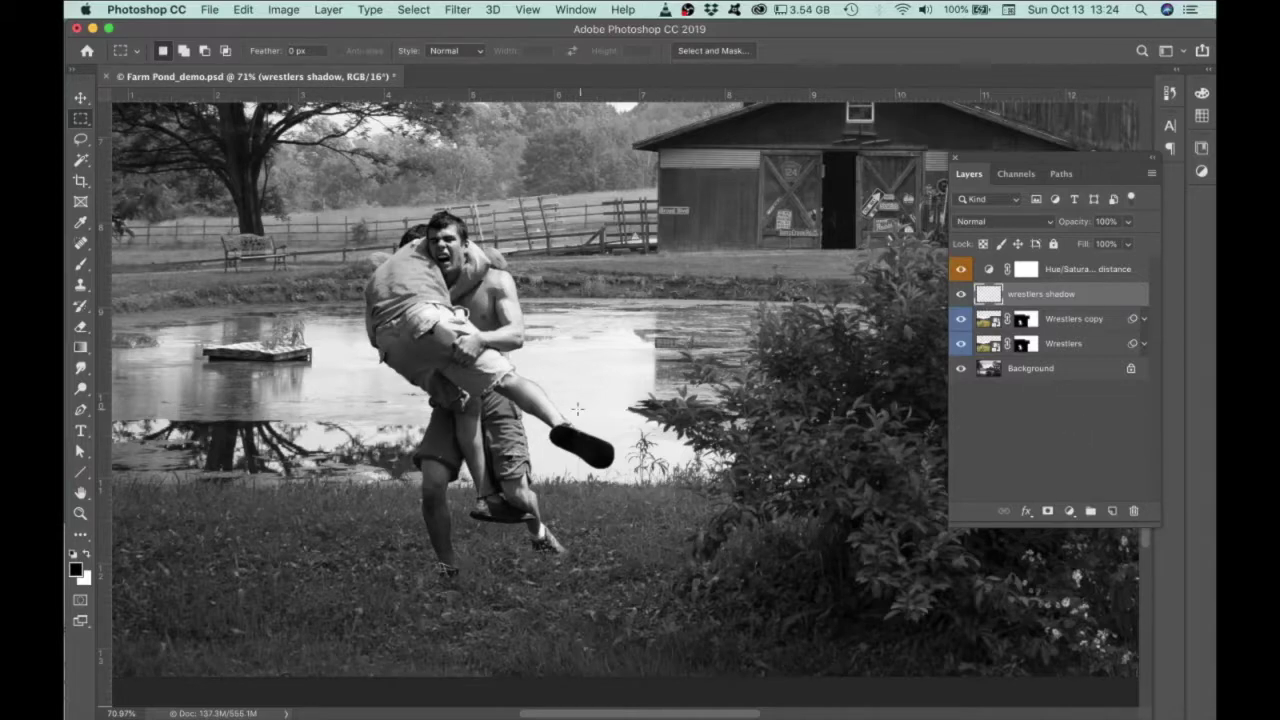
scroll(577, 408, down, 2)
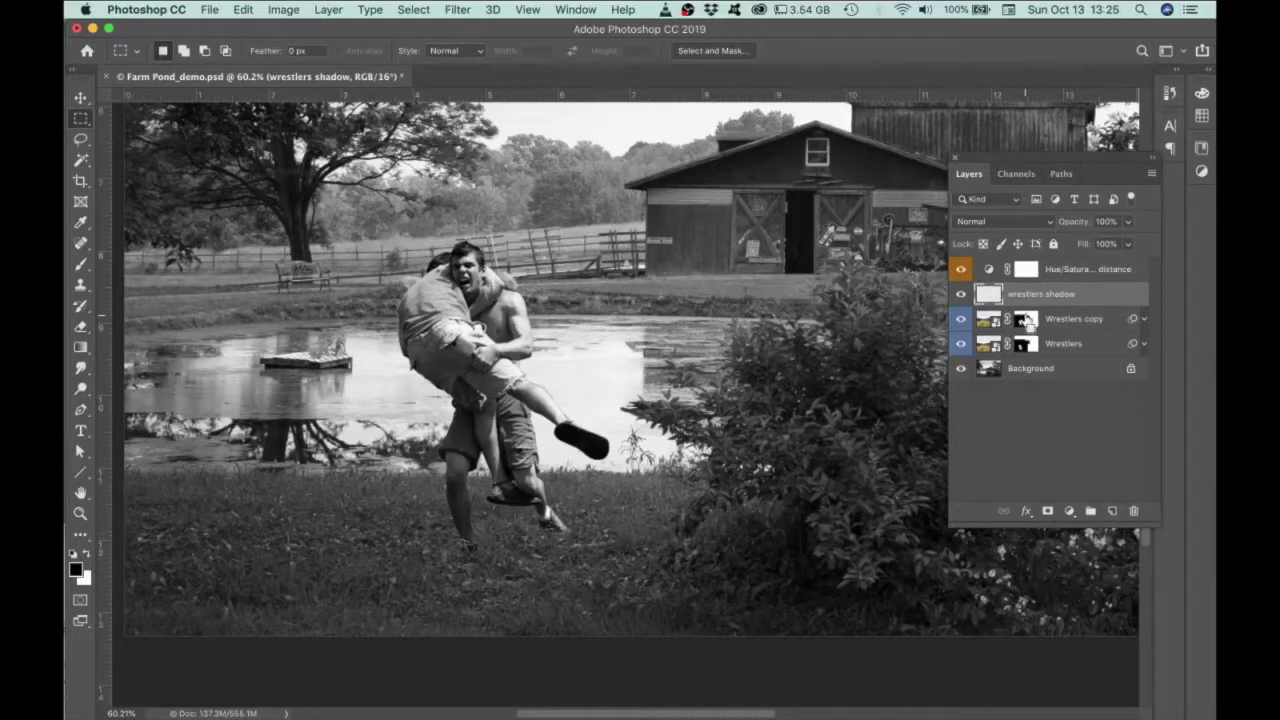
- Load the Wrestlers copy layer mask as a selection and scroll the view around the wrestlers
super+click(1026, 326)
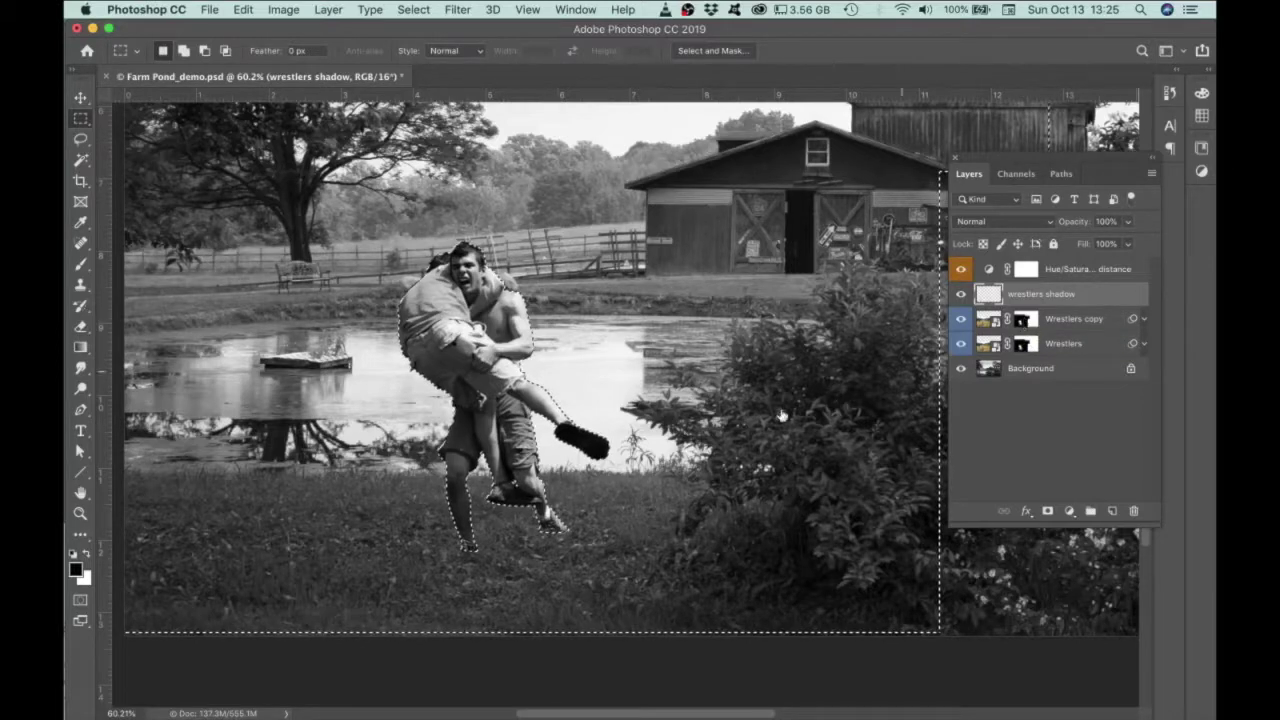
scroll(782, 422, down, 5)
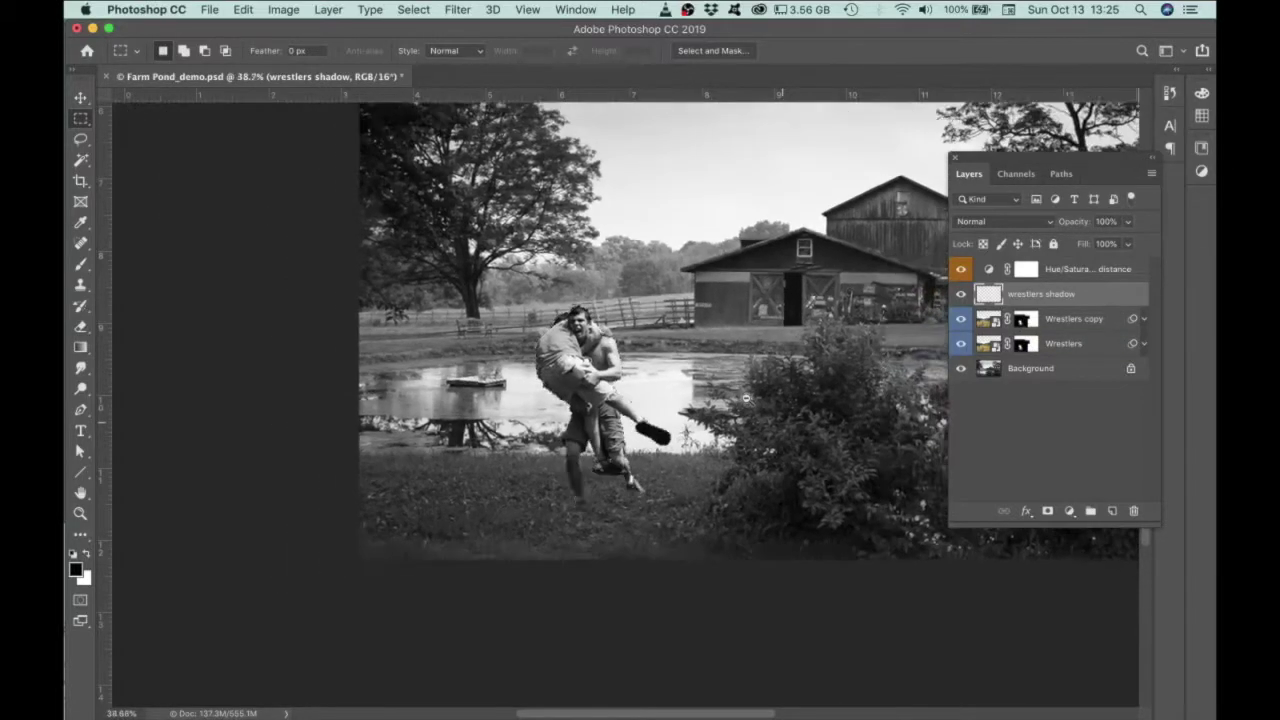
scroll(726, 427, down, 4)
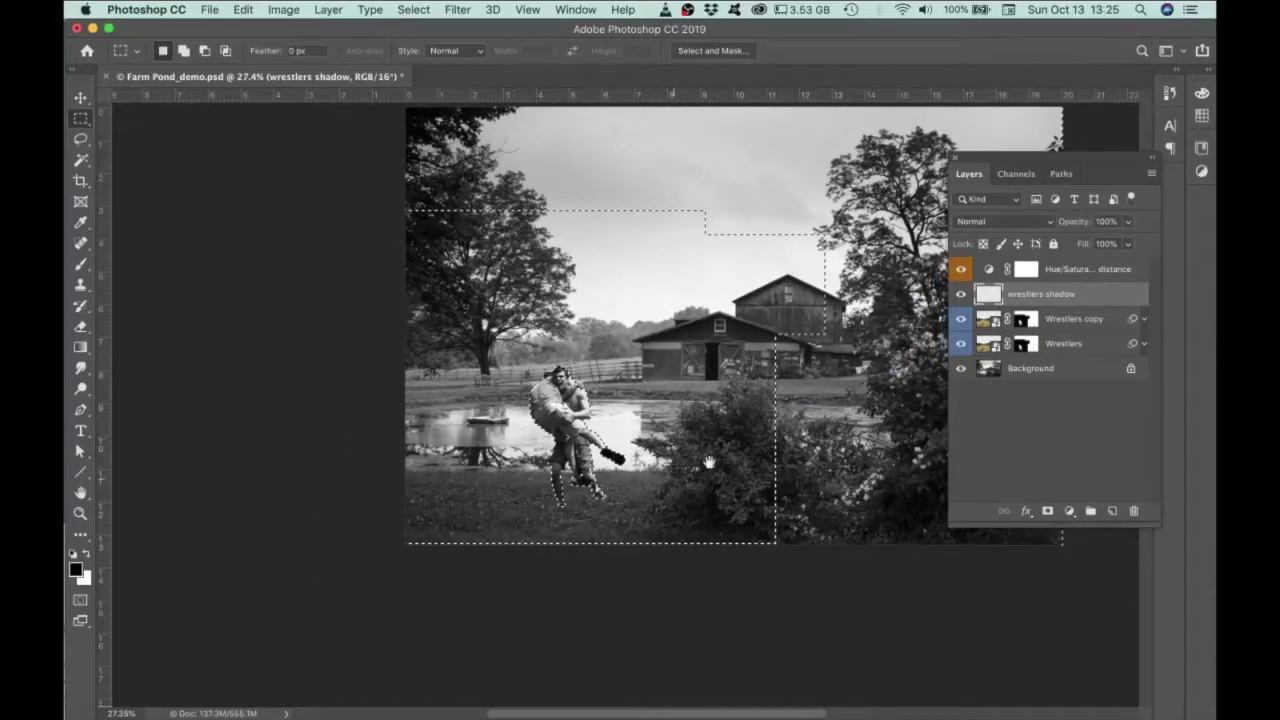
scroll(690, 457, right, 3)
scroll(690, 457, up, 1)
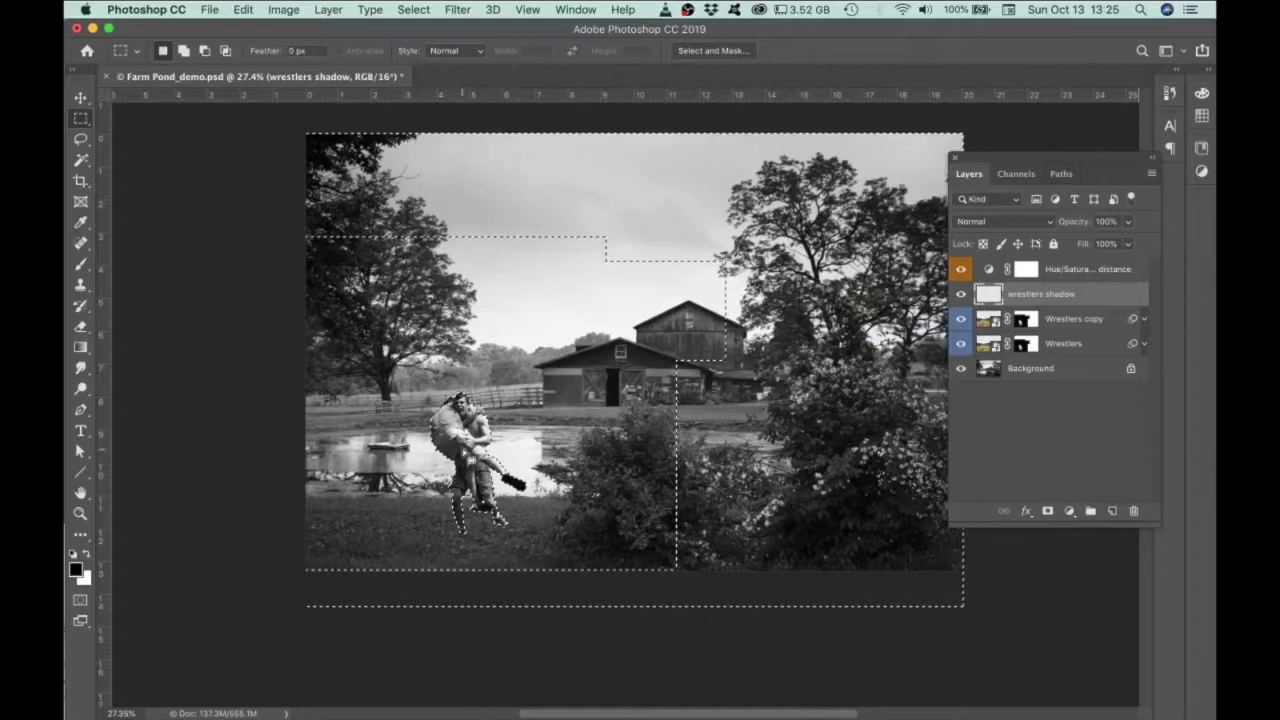
scroll(668, 472, right, 3)
scroll(668, 472, up, 2)
- Subtract the extra top, right and bottom canvas areas from the selection
key(super+r)
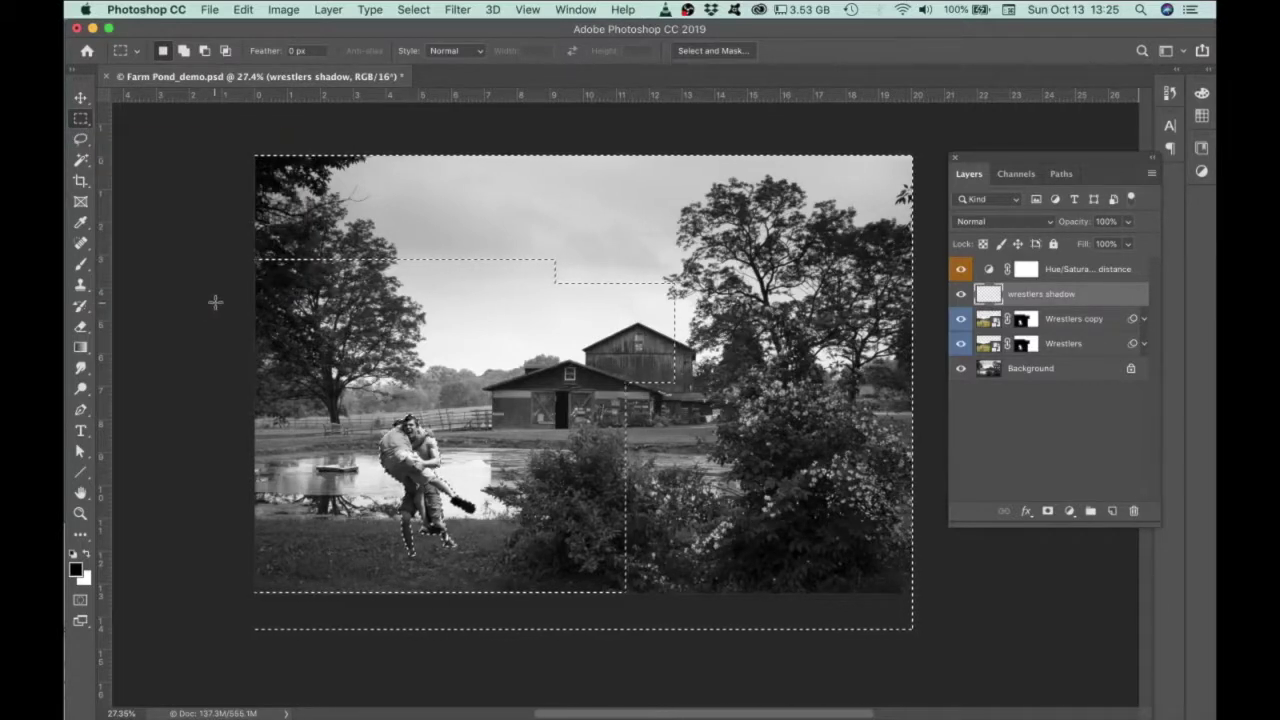
key(alt)
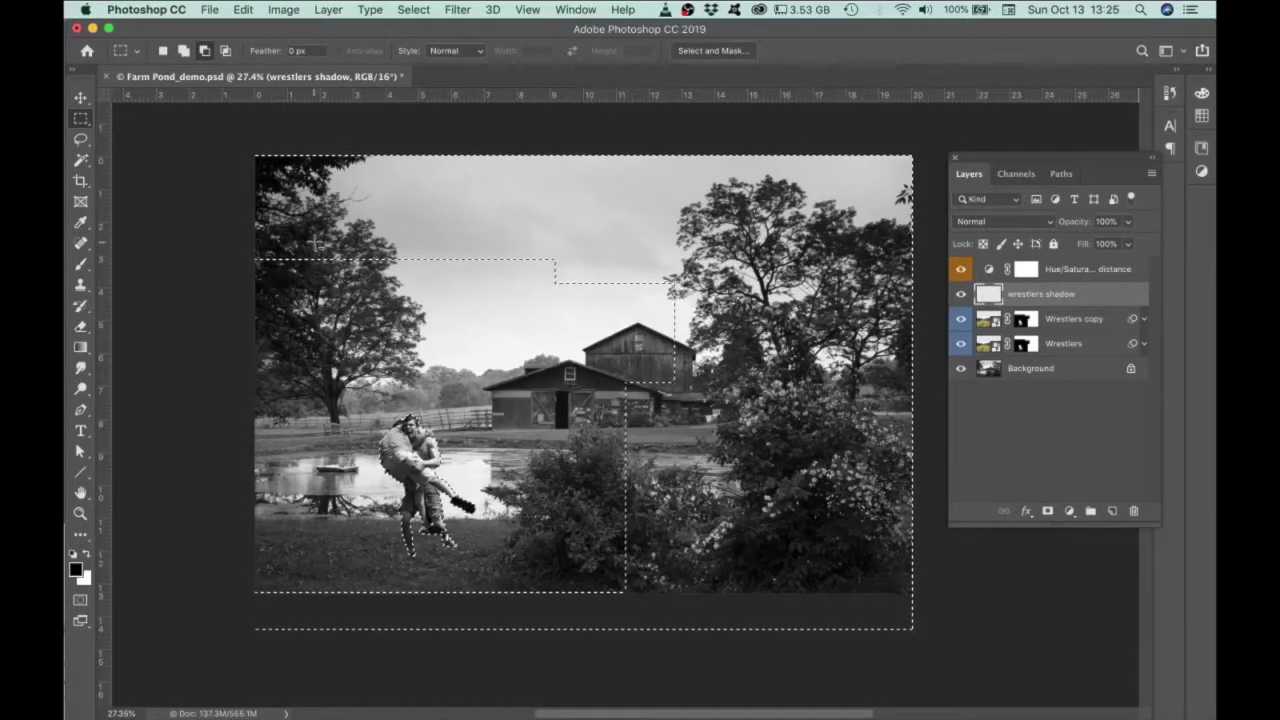
drag(258, 155, 945, 318)
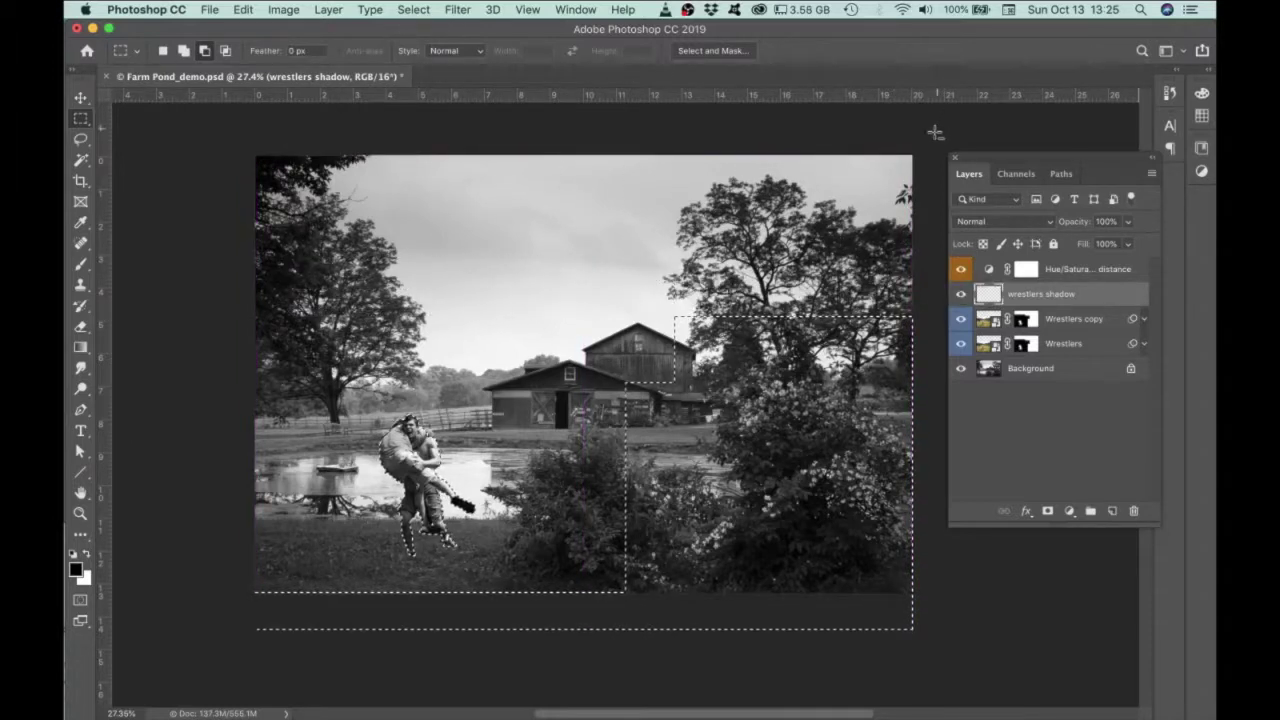
drag(912, 156, 635, 682)
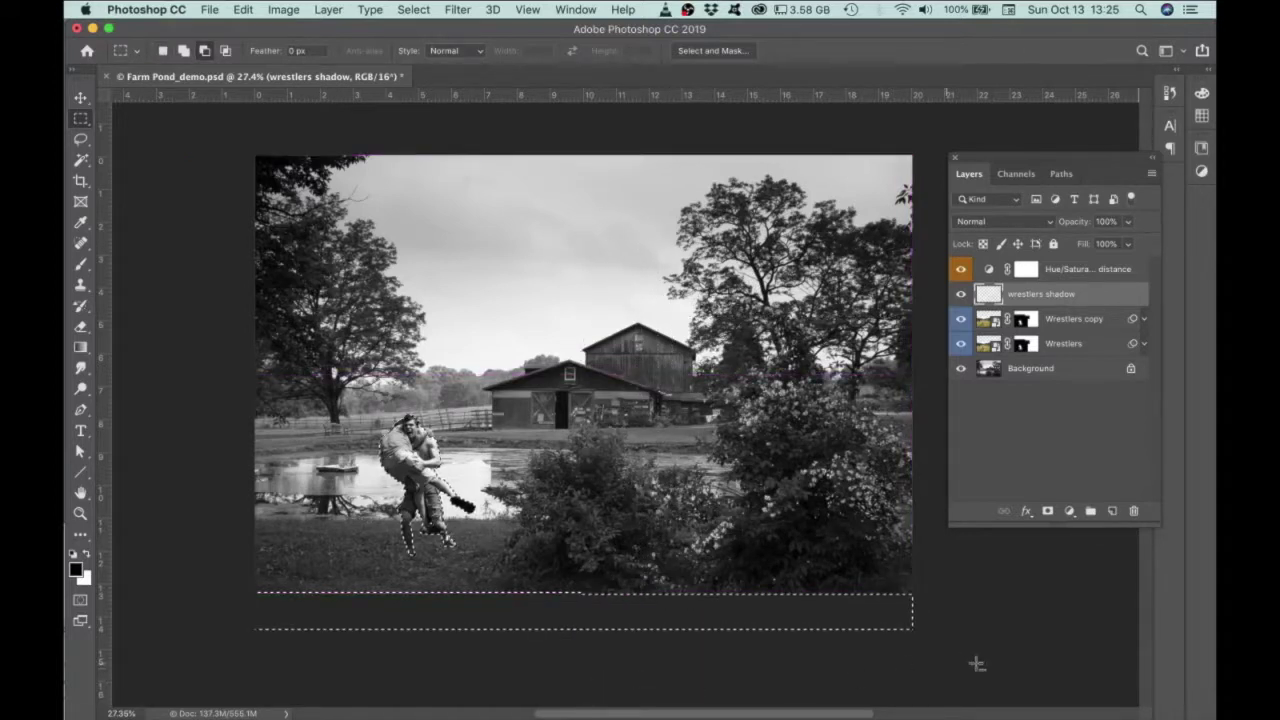
drag(912, 593, 191, 586)
- Zoom out, recentre the photo and bring back the wrestlers' selection outline
scroll(383, 491, up, 5)
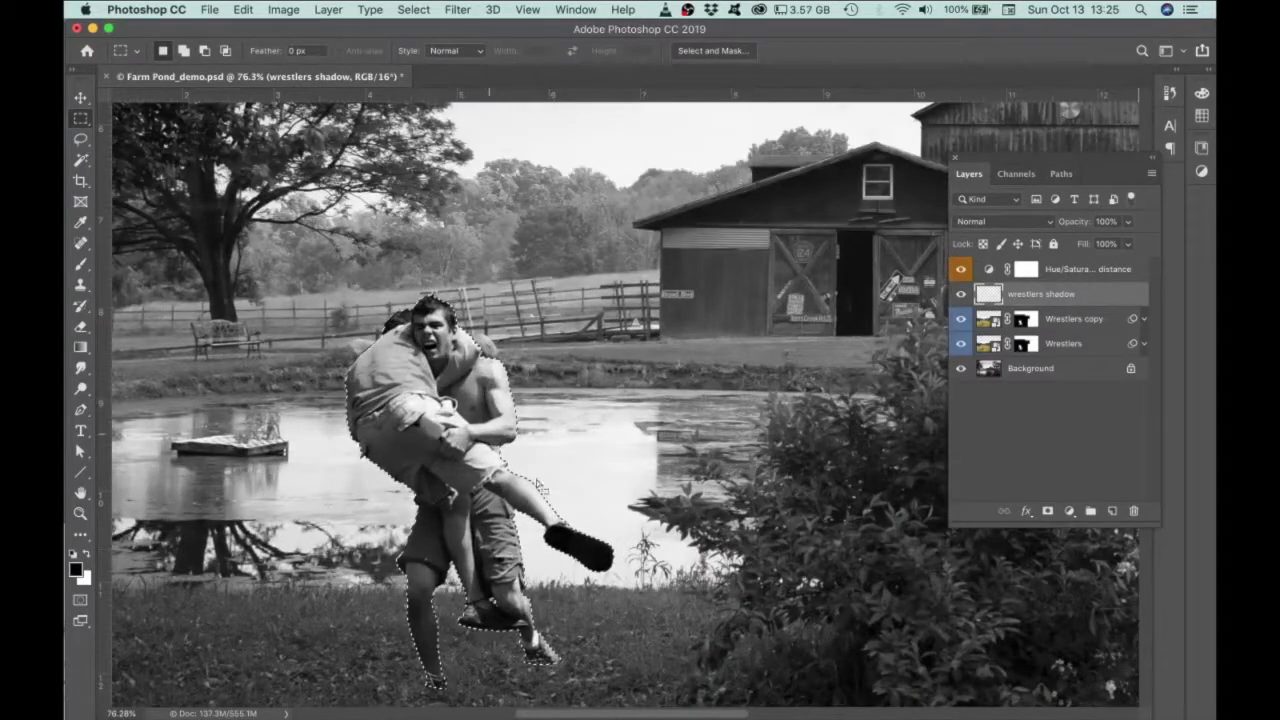
key(super+d)
scroll(566, 484, down, 3)
scroll(566, 484, down, 2)
key(super+shift+d)
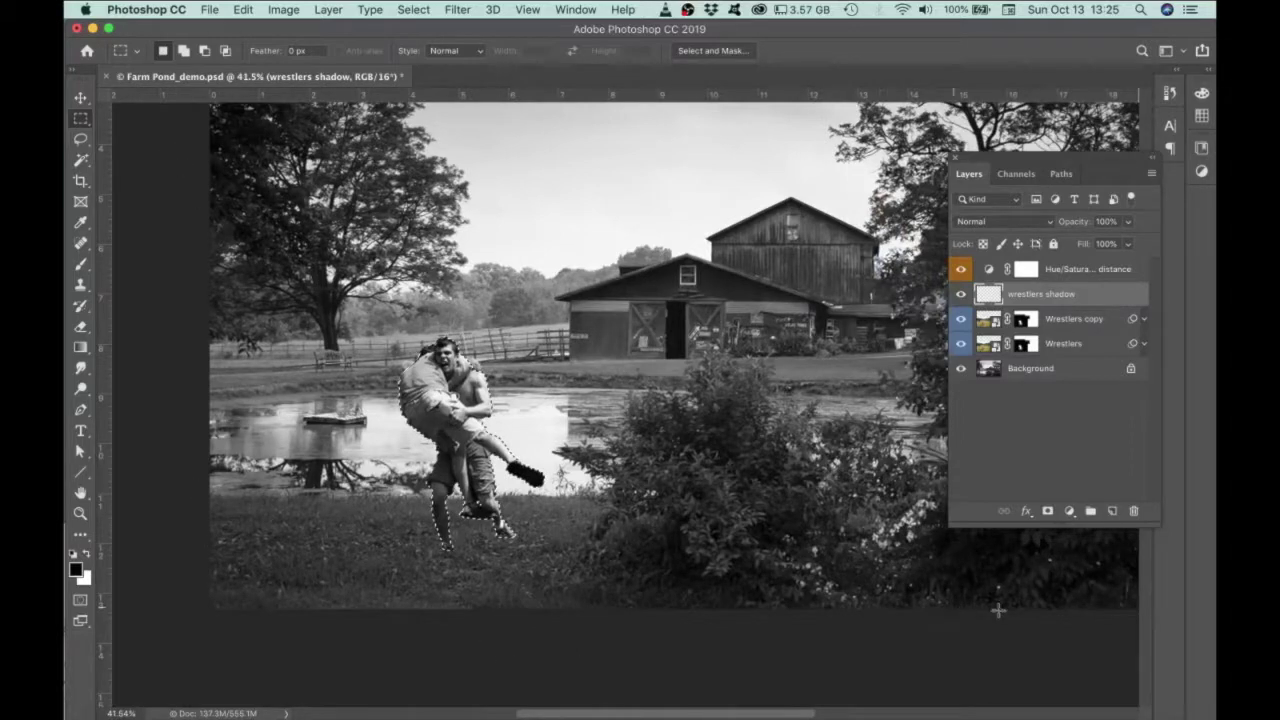
scroll(857, 593, down, 2)
drag(798, 513, 686, 526)
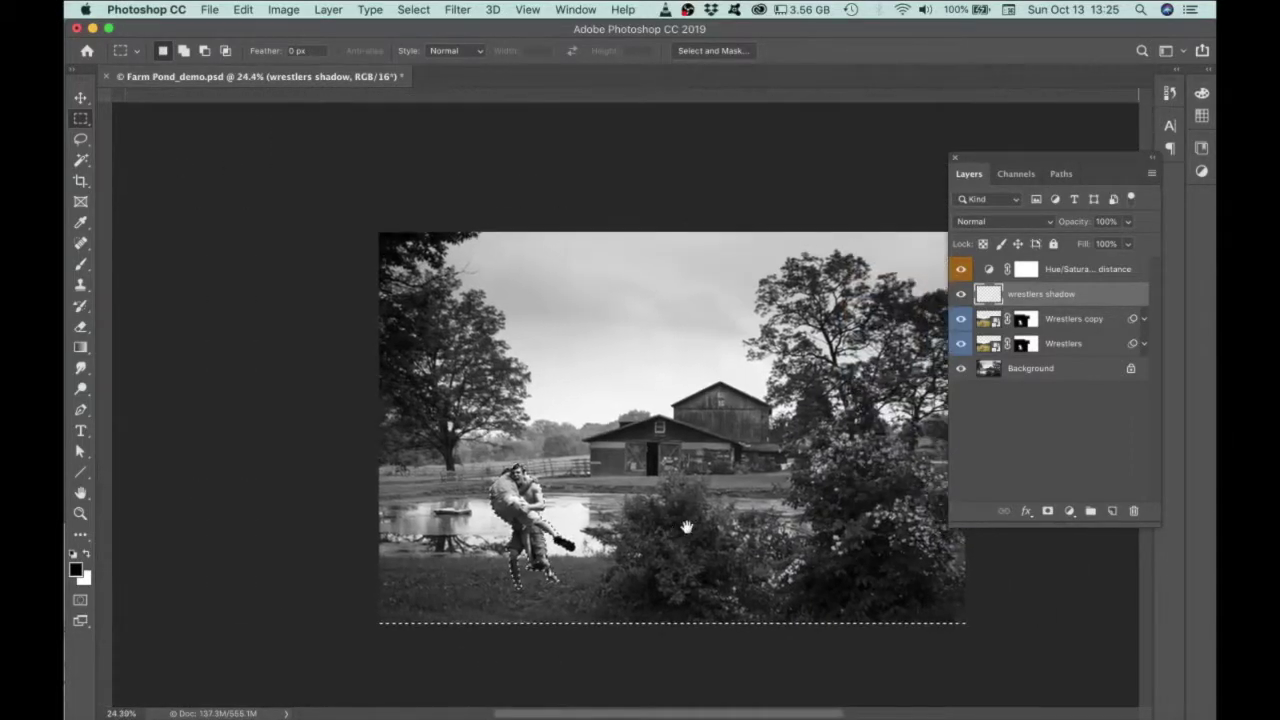
scroll(556, 551, up, 3)
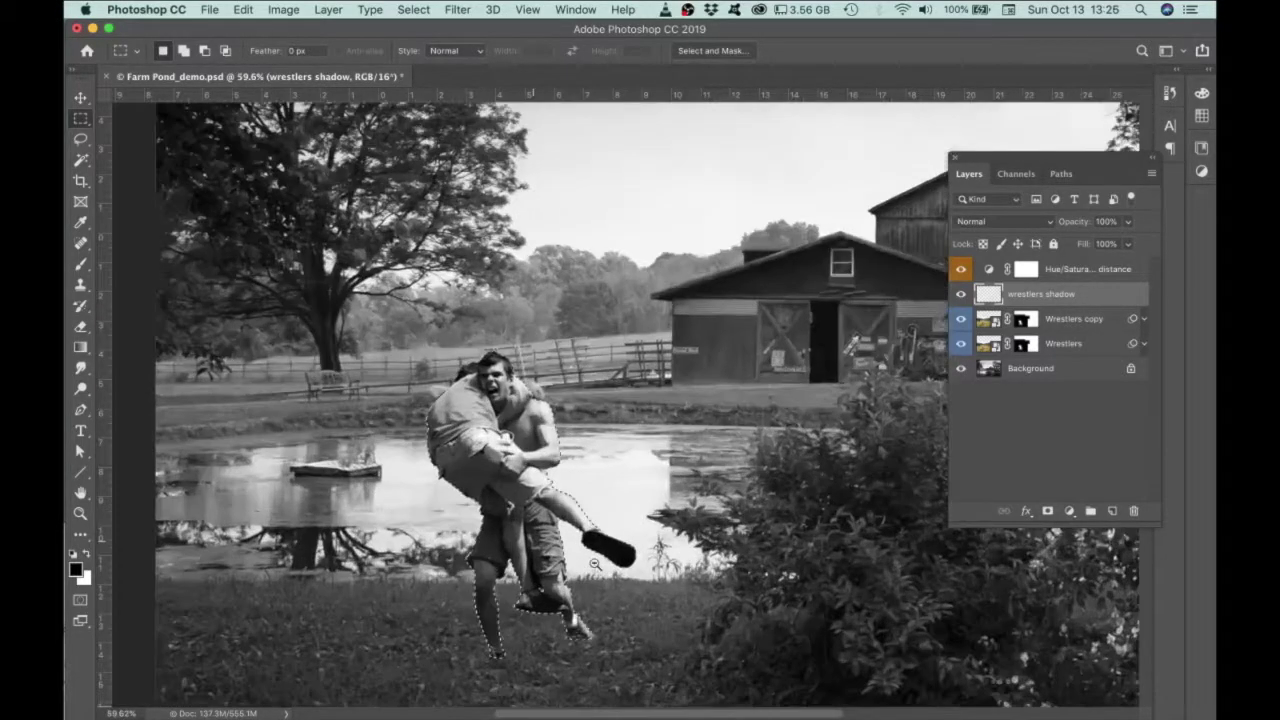
scroll(703, 470, down, 2)
key(super+r)
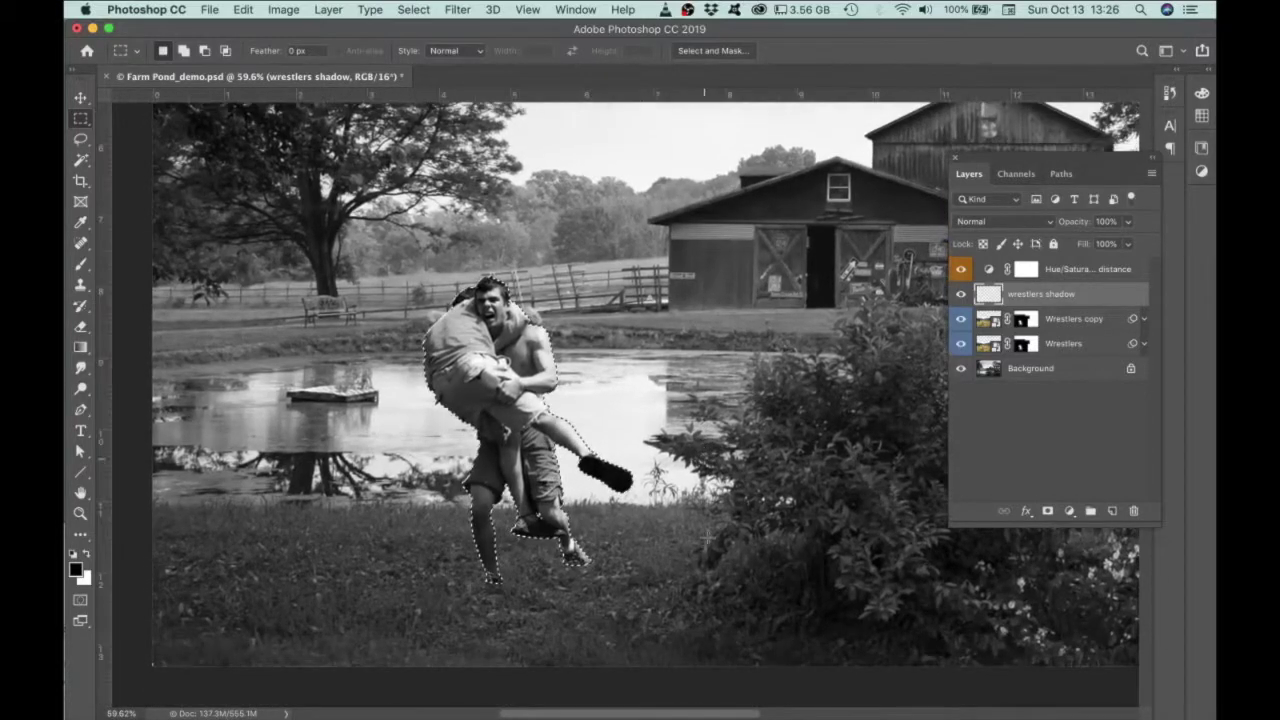
key(super+h)
- Fill the wrestlers selection with black on the wrestlers shadow layer, then deselect
click(244, 9)
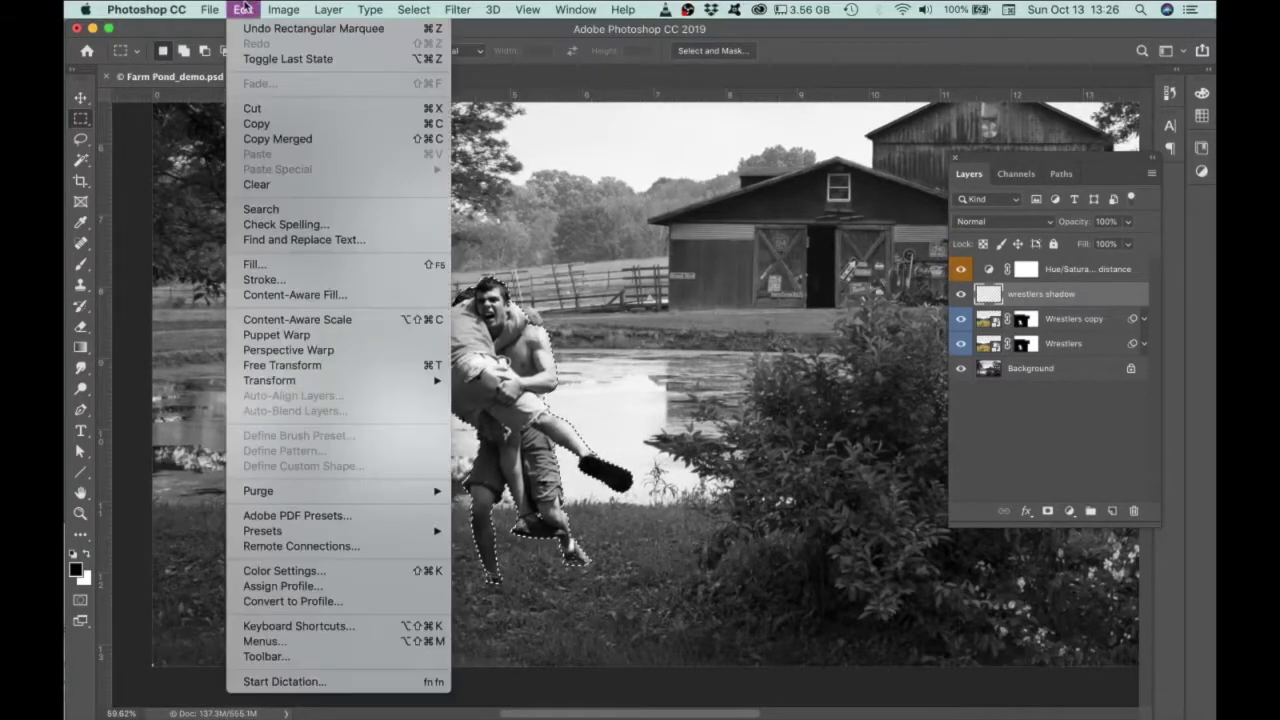
click(252, 264)
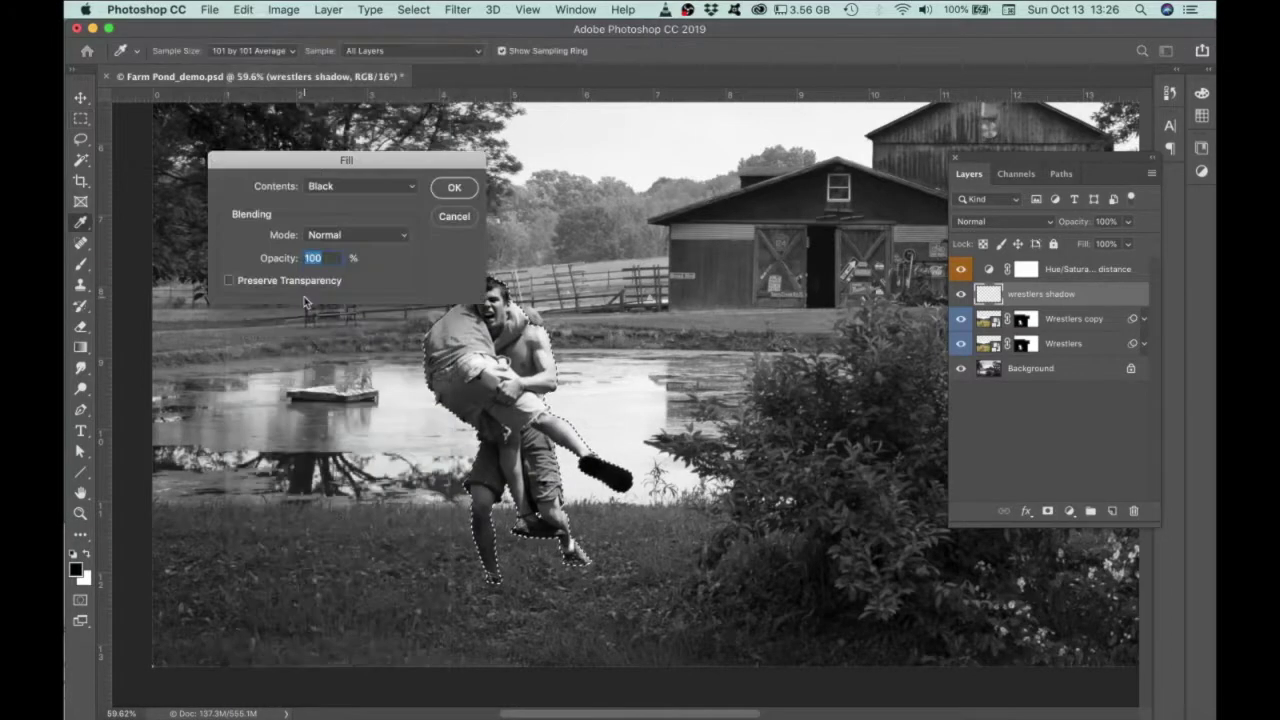
click(454, 189)
key(m)
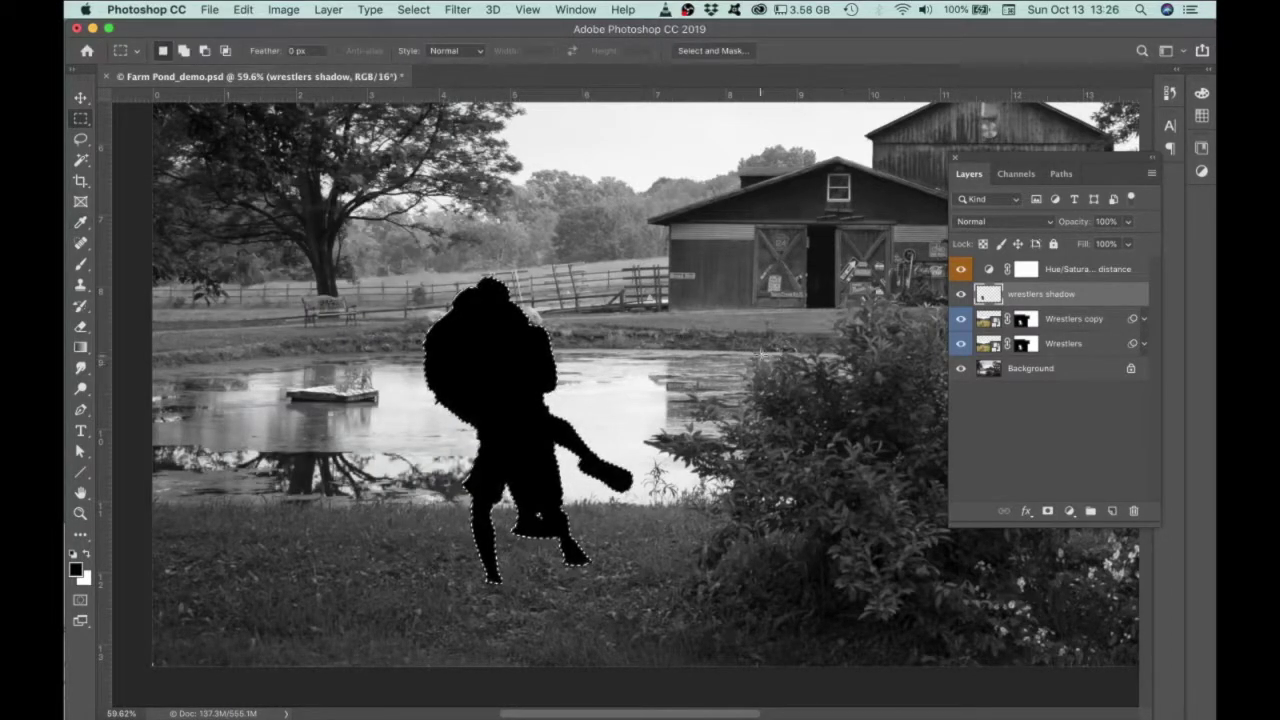
key(super+d)
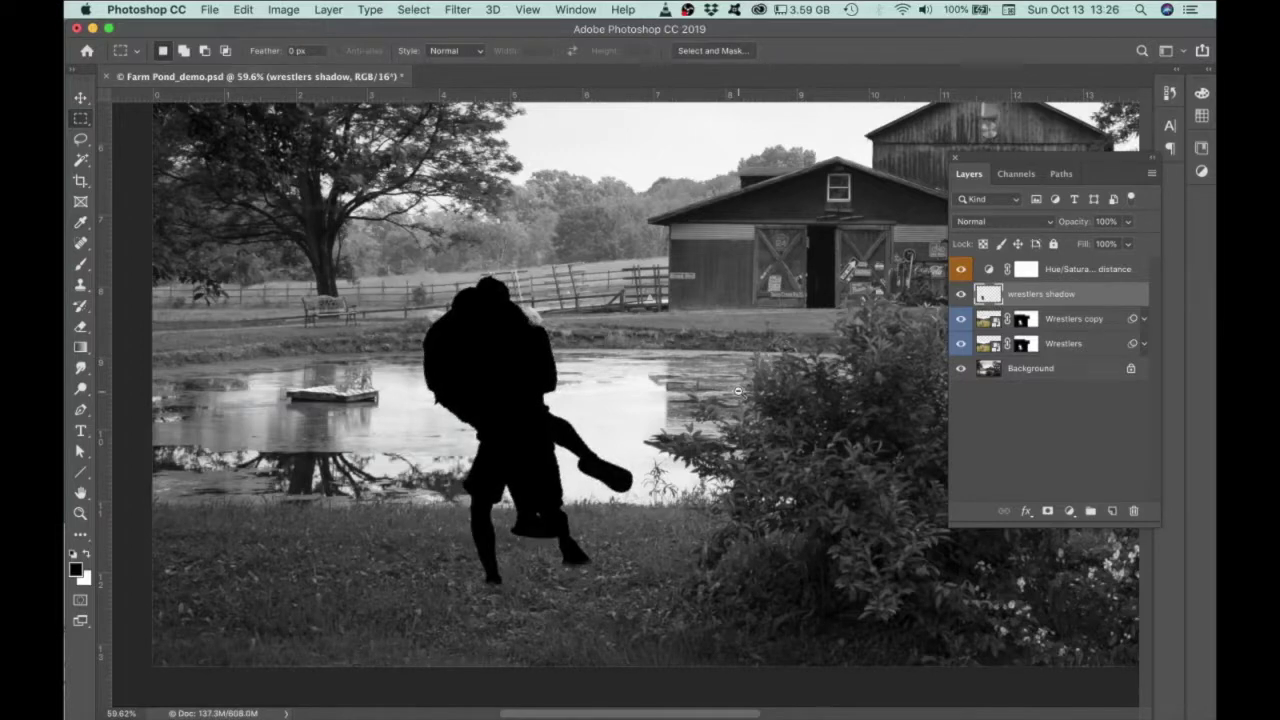
scroll(738, 390, down, 5)
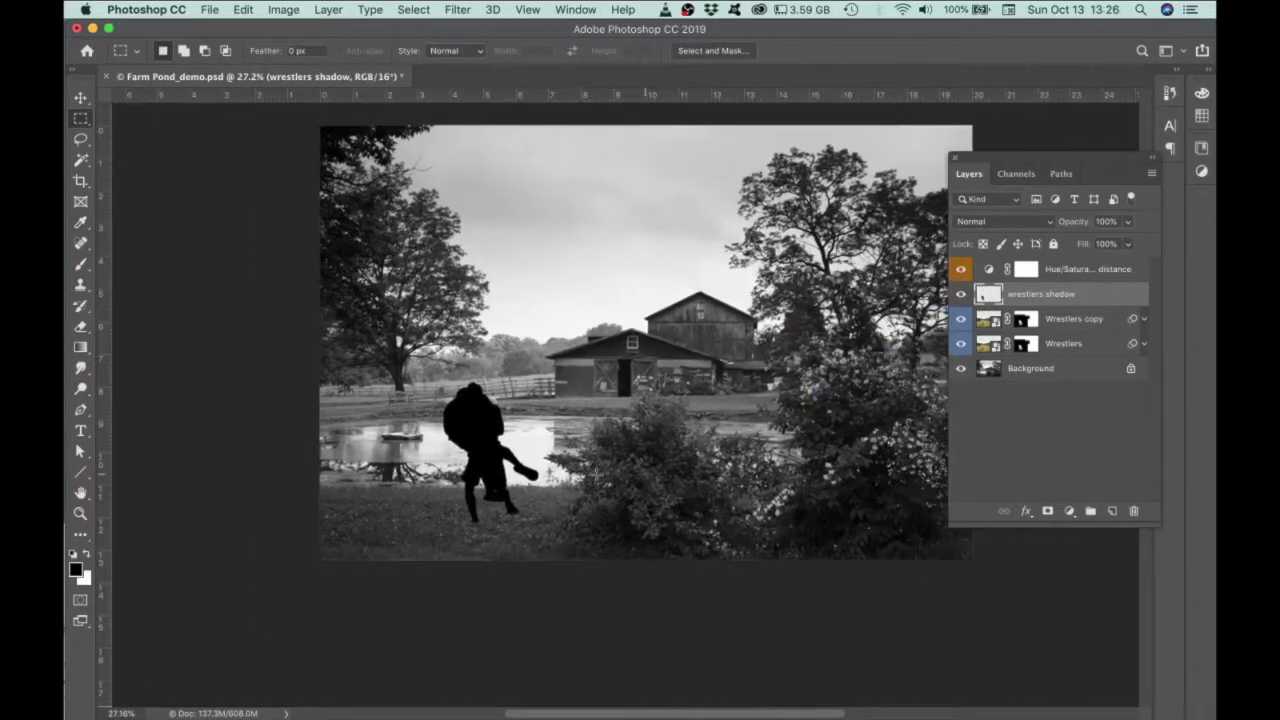
- Convert the wrestlers shadow layer to a smart object
right_click(1082, 296)
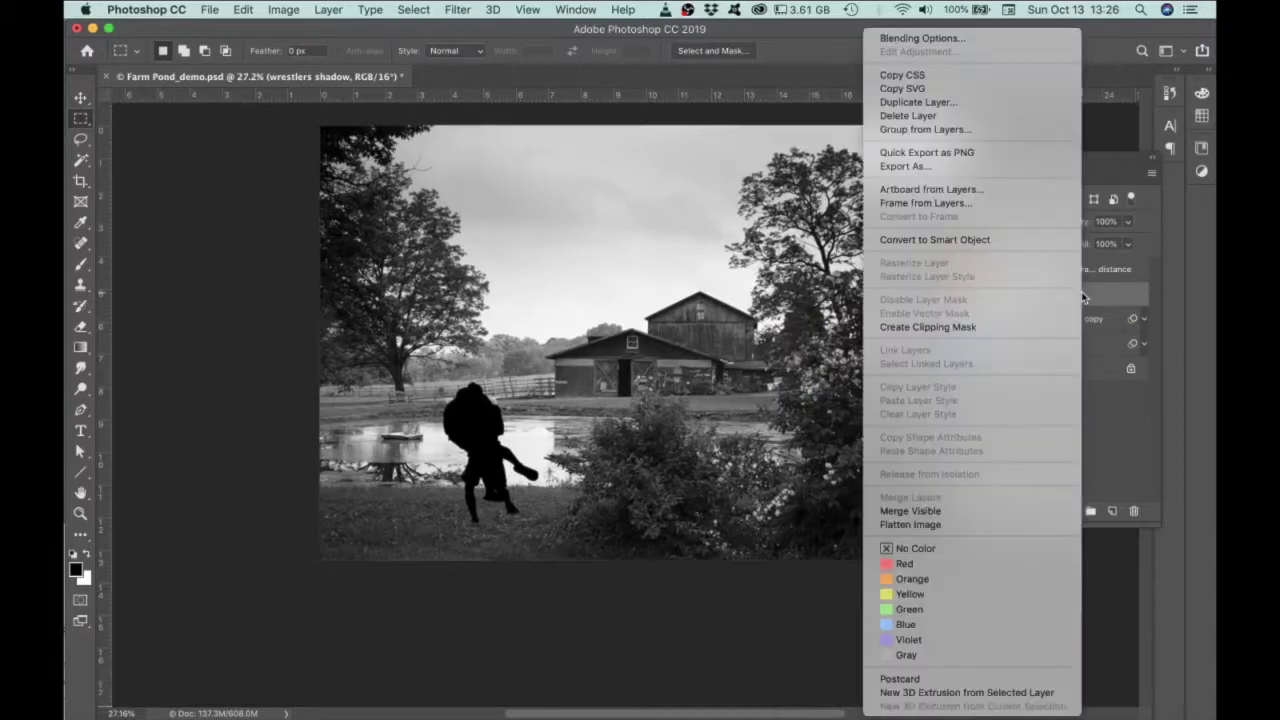
click(980, 240)
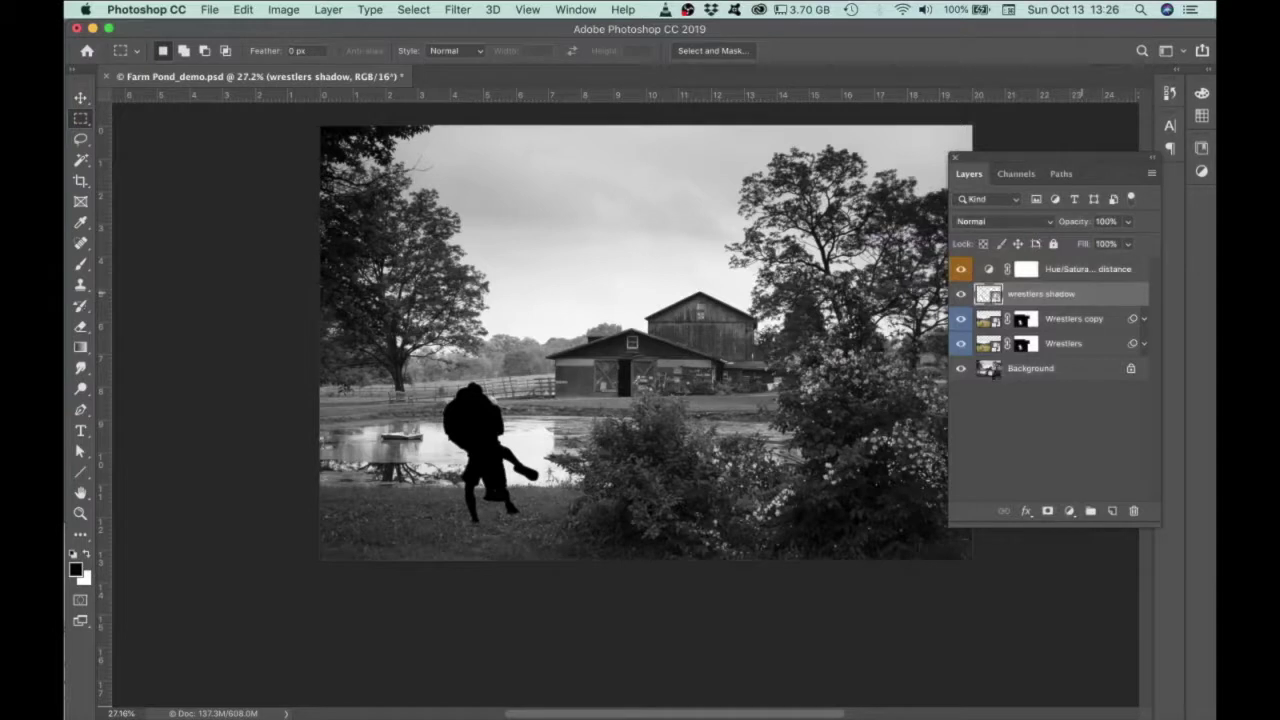
scroll(545, 465, down, 1)
scroll(545, 465, left, 1)
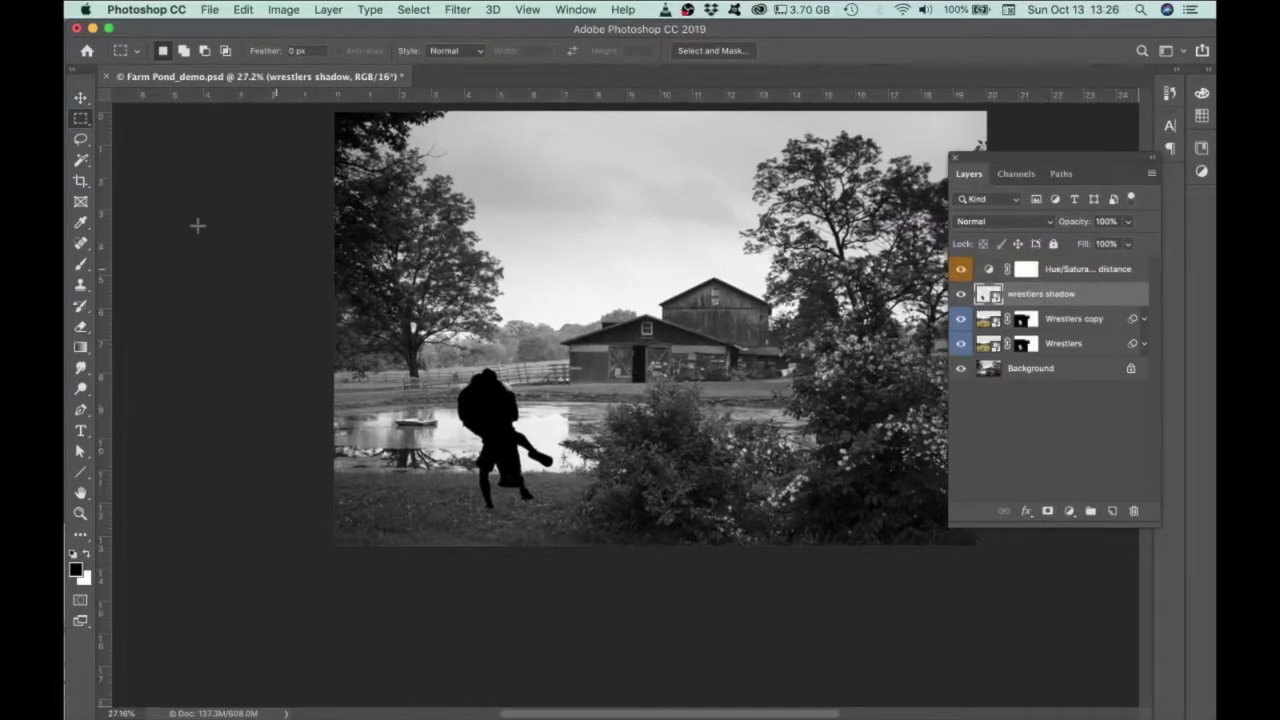
- Nudge the black silhouette slightly with the Move tool
click(79, 99)
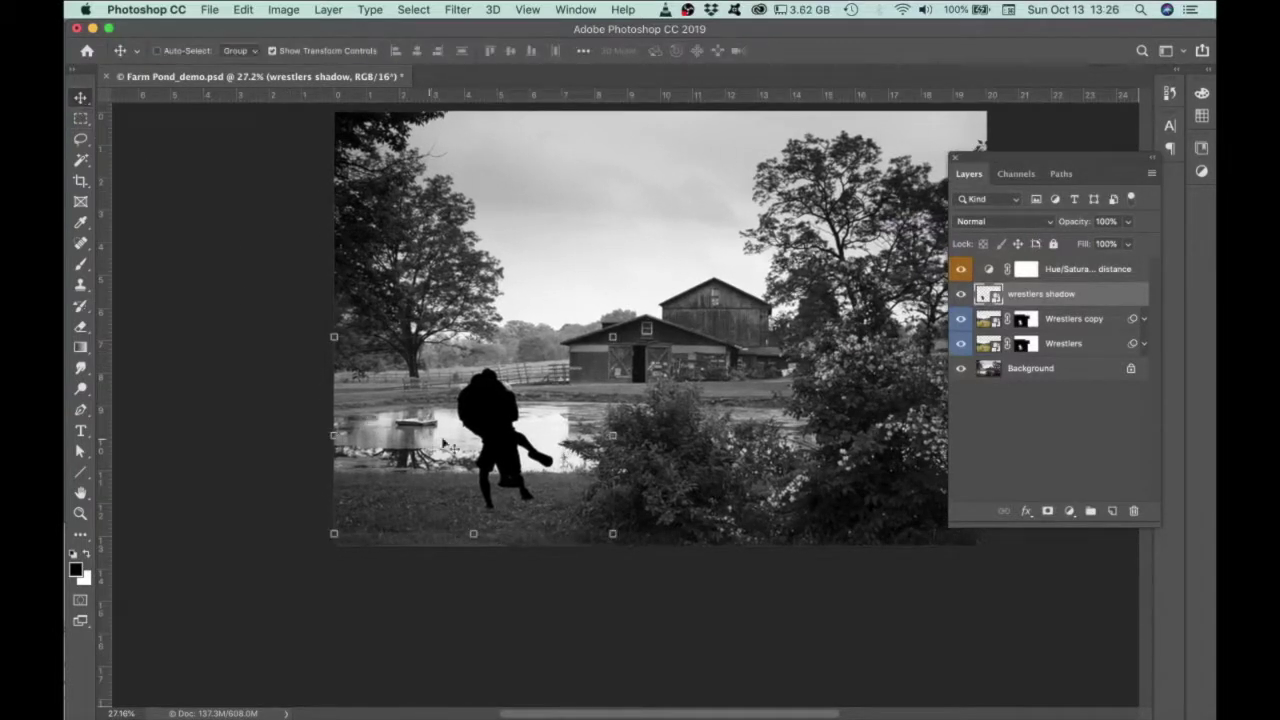
mouse_move(481, 424)
mouse_down()
mouse_move(495, 426)
mouse_move(462, 435)
mouse_move(505, 363)
mouse_move(458, 301)
mouse_move(592, 283)
mouse_move(606, 265)
mouse_move(444, 265)
mouse_move(456, 297)
mouse_move(625, 337)
mouse_move(566, 336)
mouse_move(495, 388)
mouse_move(560, 390)
mouse_move(600, 355)
mouse_move(524, 346)
mouse_move(466, 416)
mouse_move(477, 422)
mouse_up()
scroll(477, 422, up, 3)
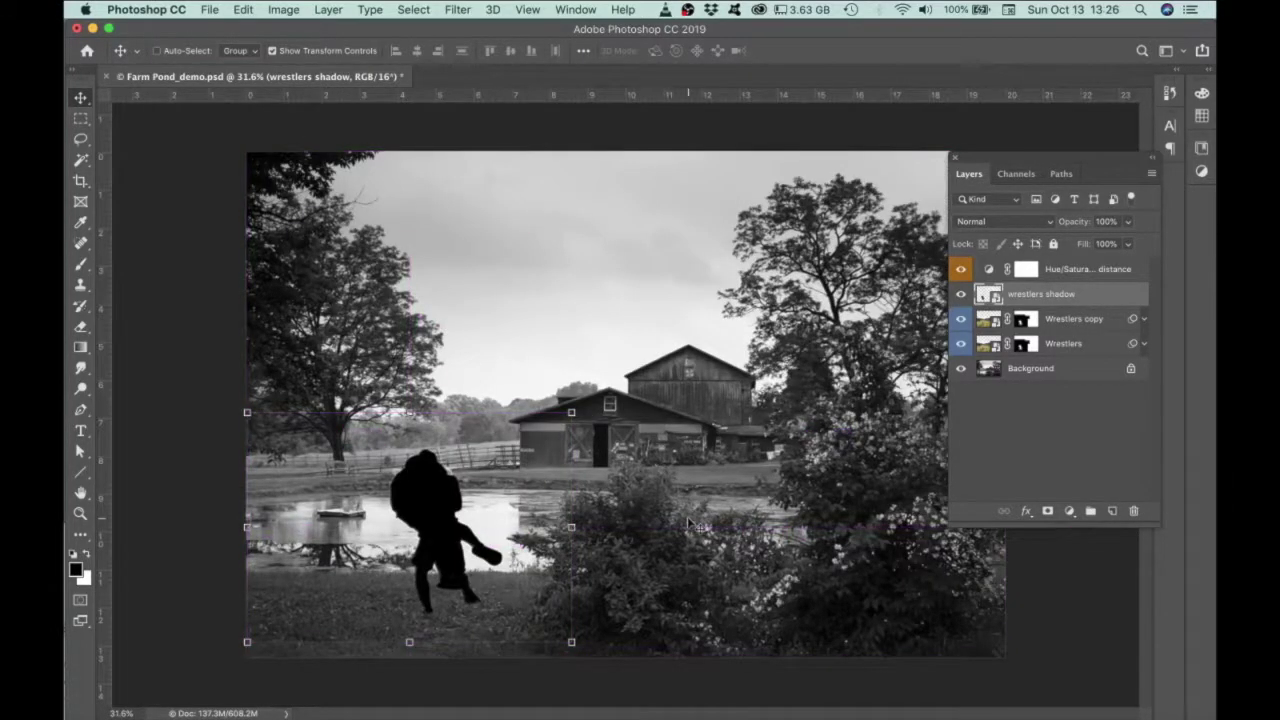
key(super)
- Free-transform the shadow, undo a trial rotation, and flip it horizontally (width -100%)
key(super+t)
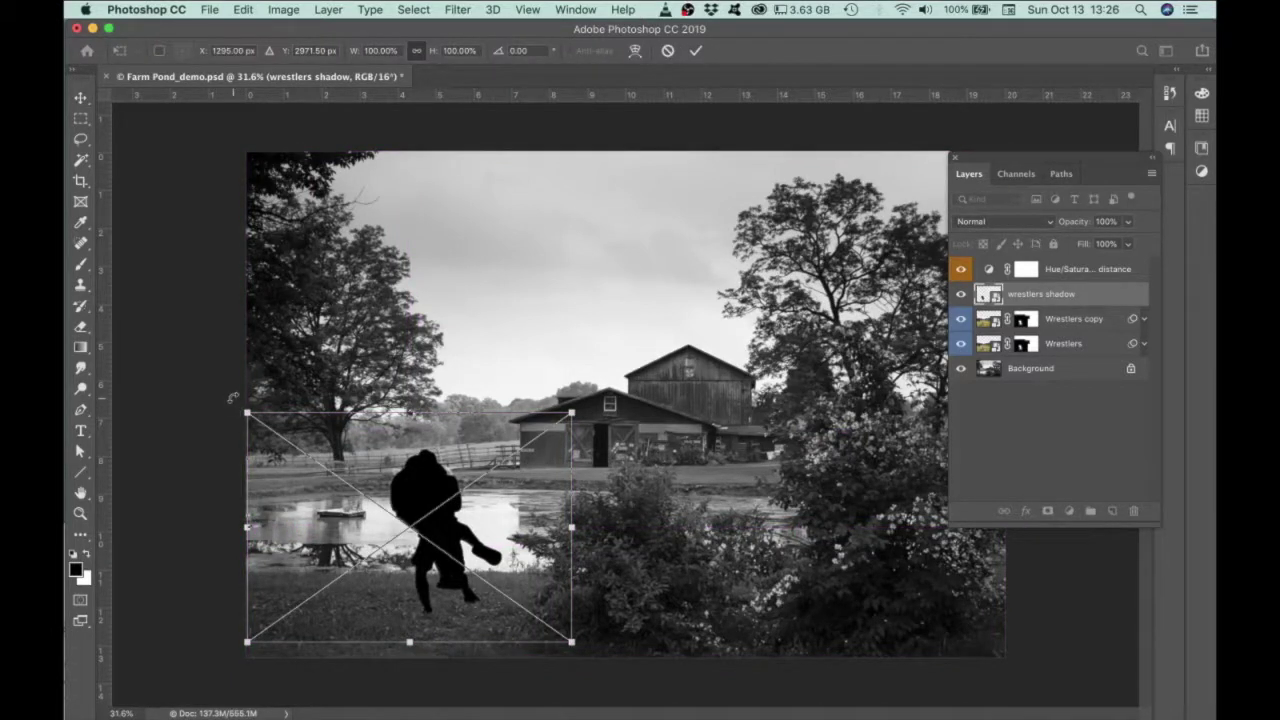
drag(233, 397, 384, 611)
key(super+z)
click(243, 9)
mouse_move(258, 388)
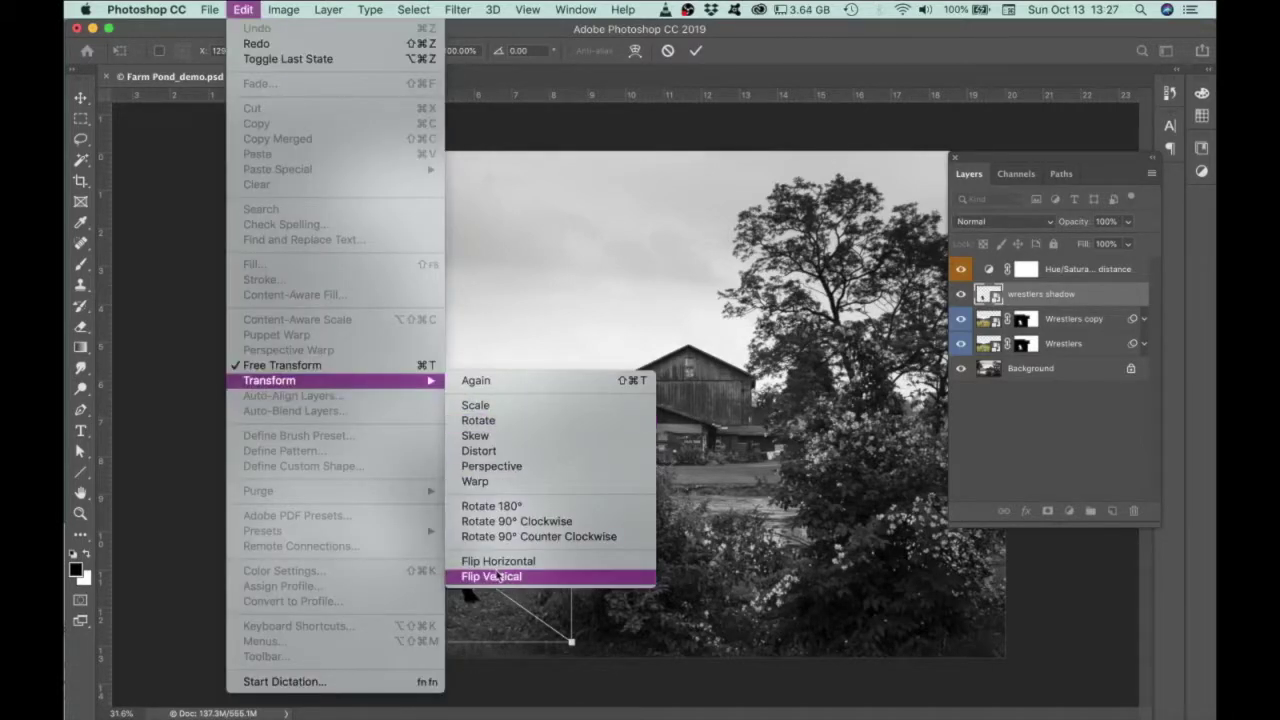
click(496, 561)
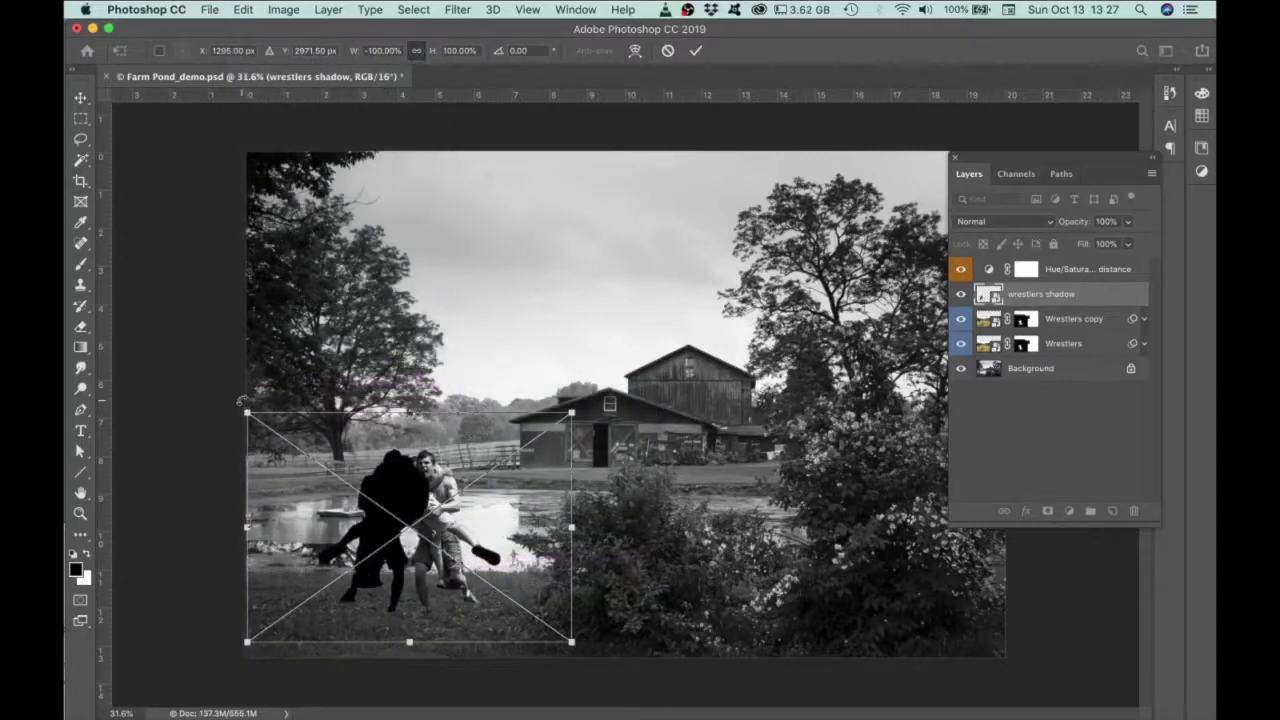
- Rotate, tip and move the shadow down onto the grass, stretching its far corner outward
drag(241, 400, 348, 620)
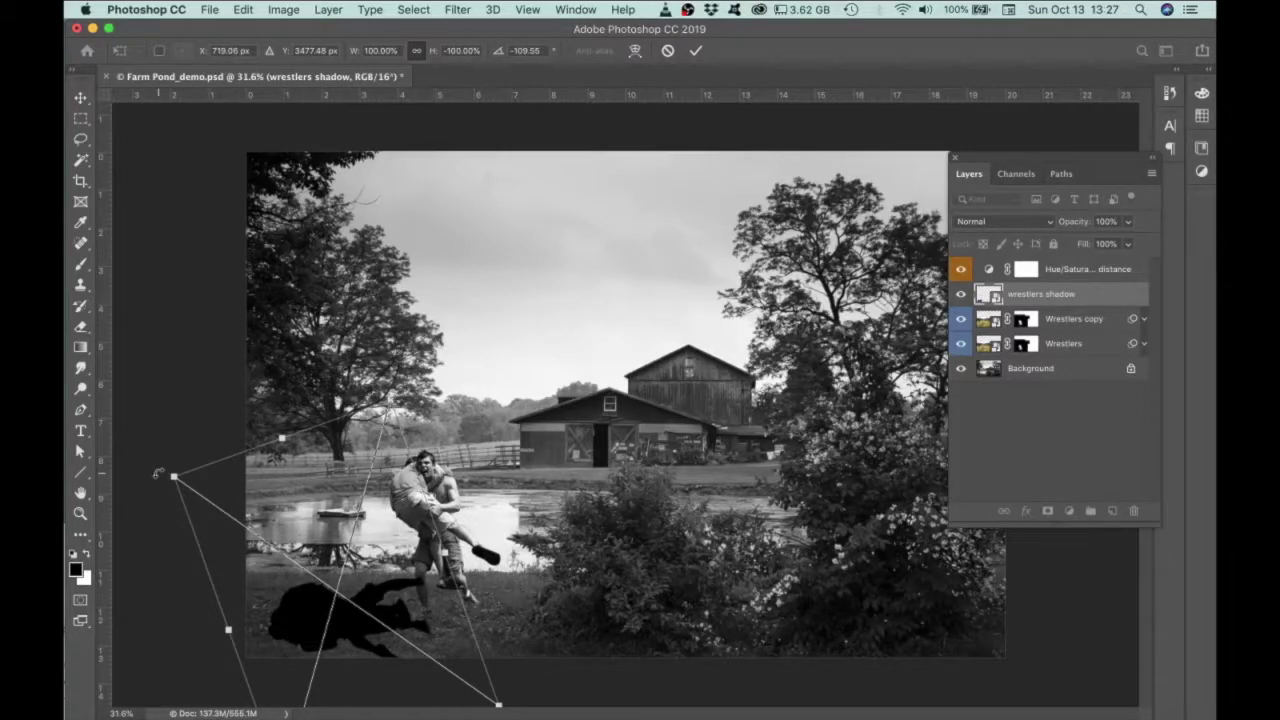
drag(157, 473, 209, 563)
drag(421, 623, 447, 655)
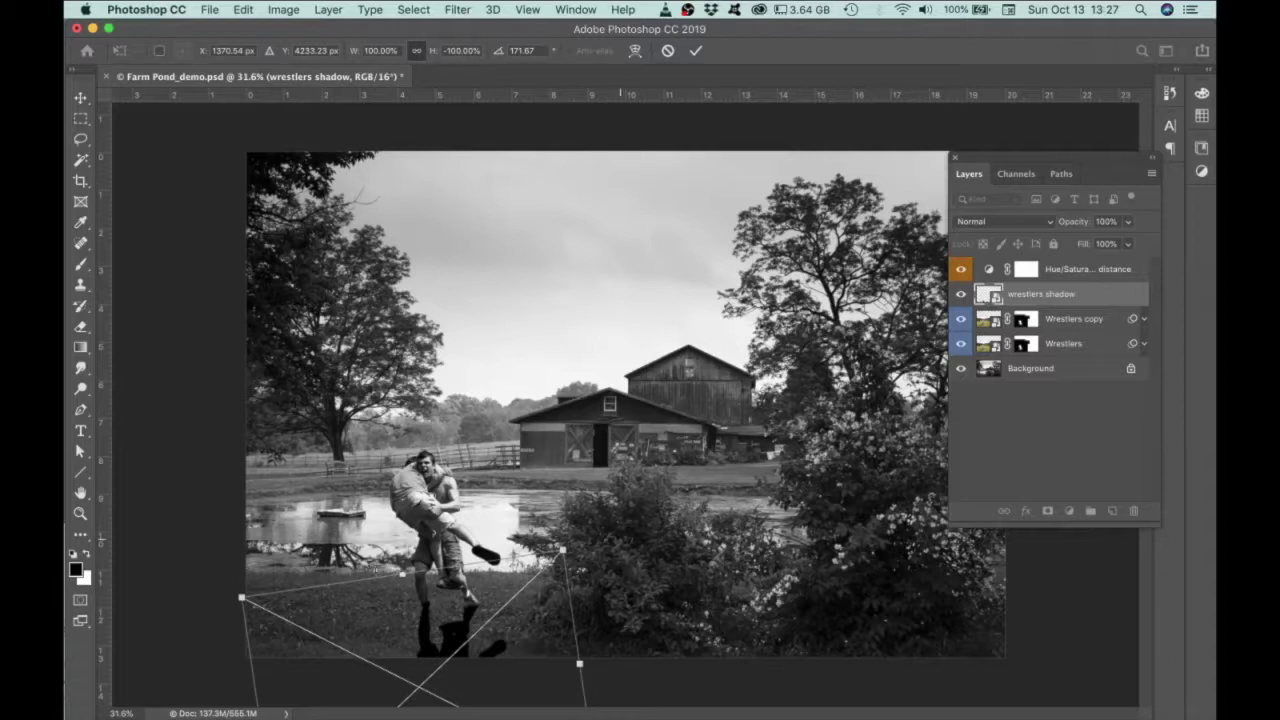
drag(209, 591, 340, 480)
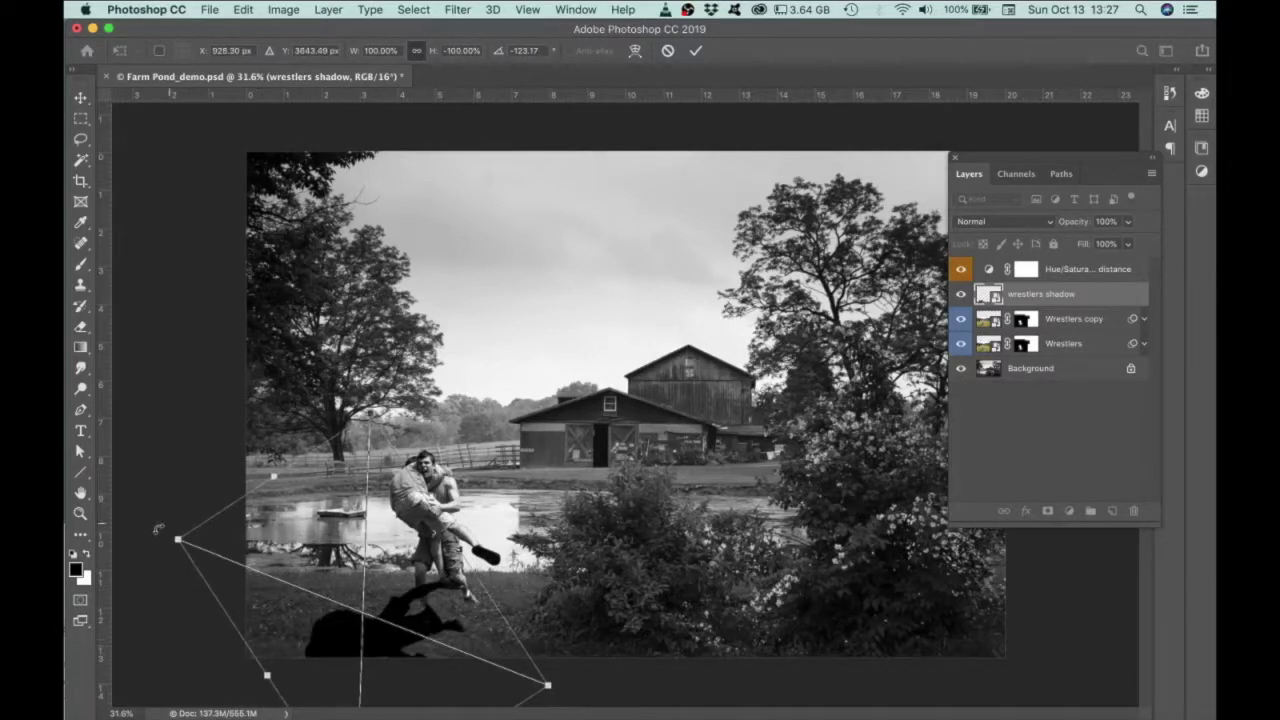
drag(158, 528, 167, 502)
drag(418, 639, 400, 615)
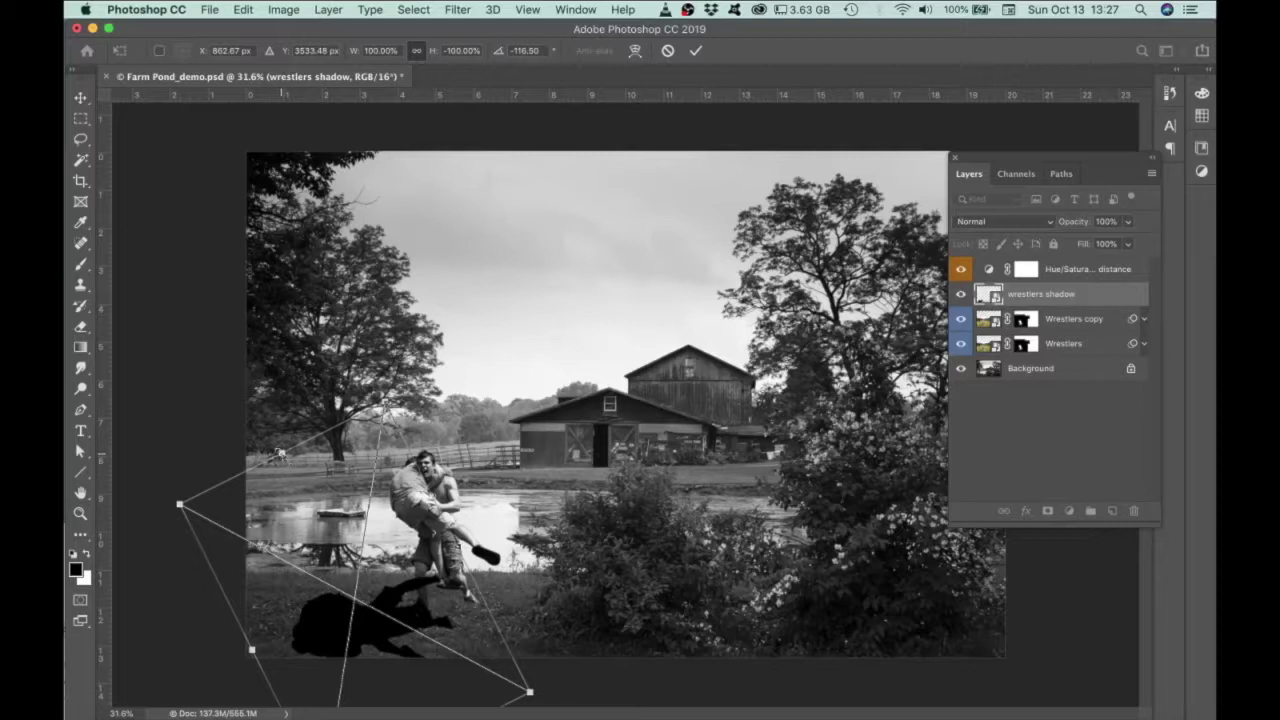
drag(283, 456, 205, 471)
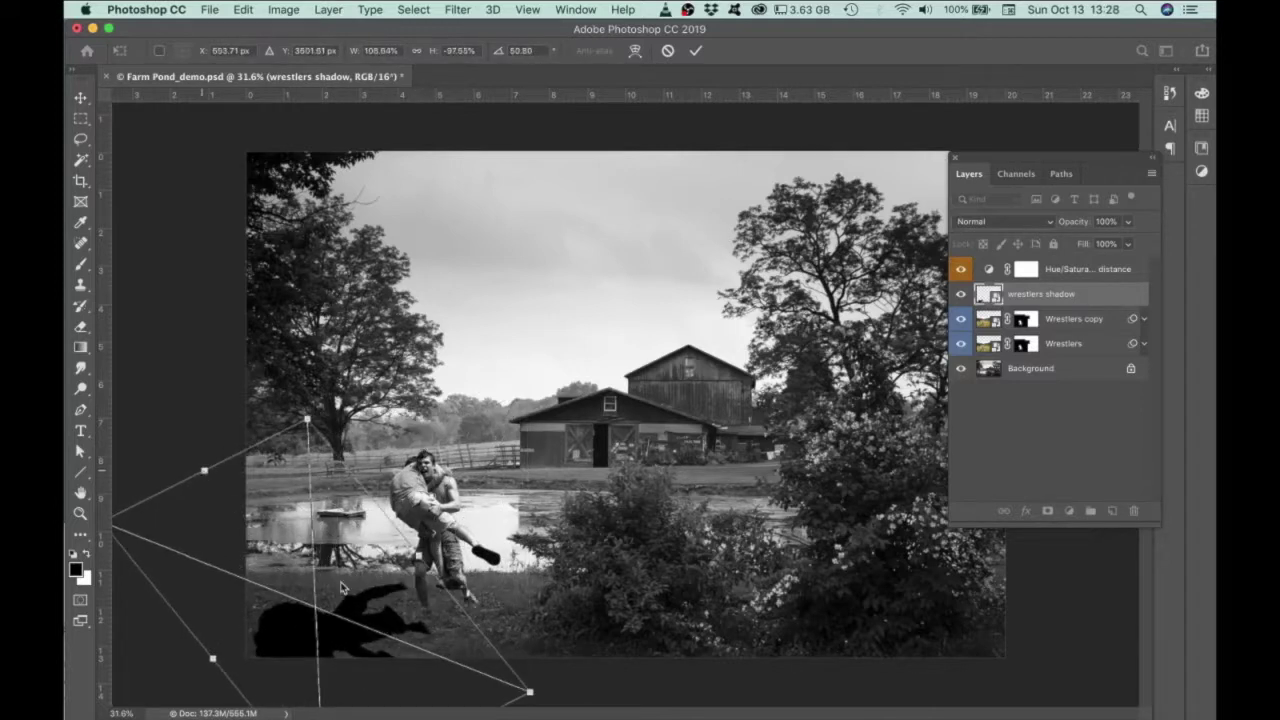
drag(373, 601, 384, 557)
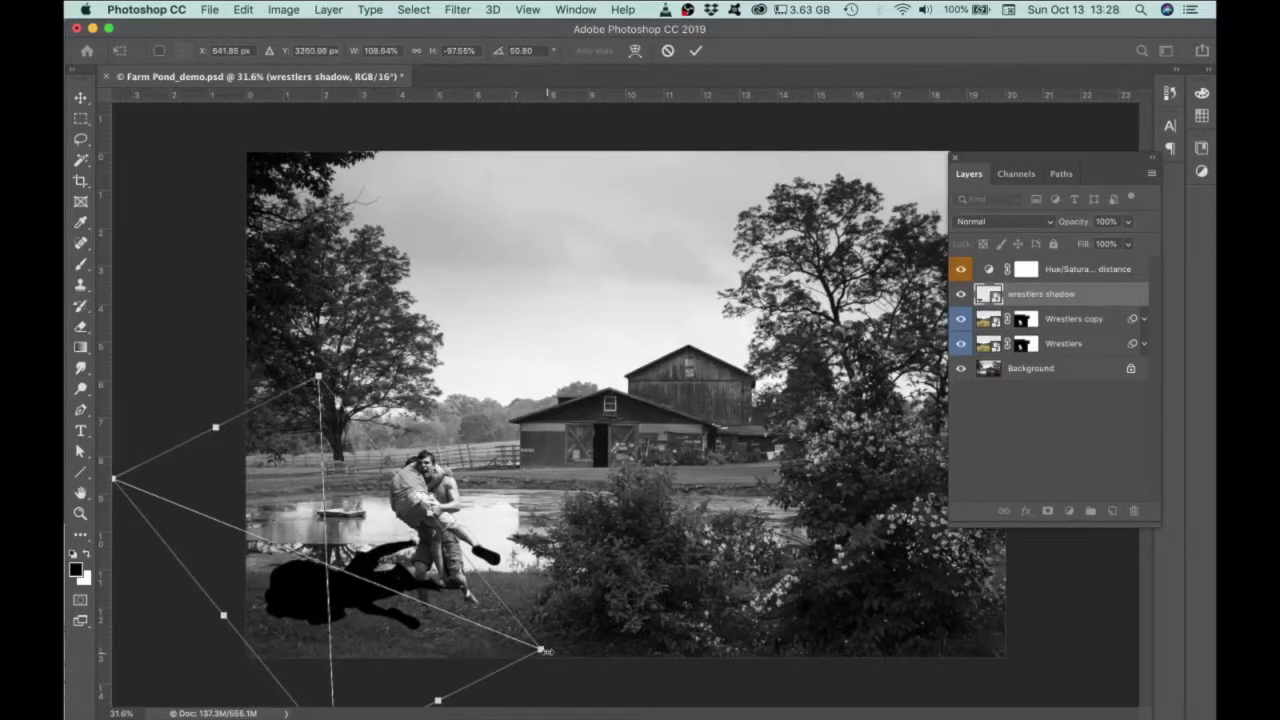
drag(547, 652, 642, 573)
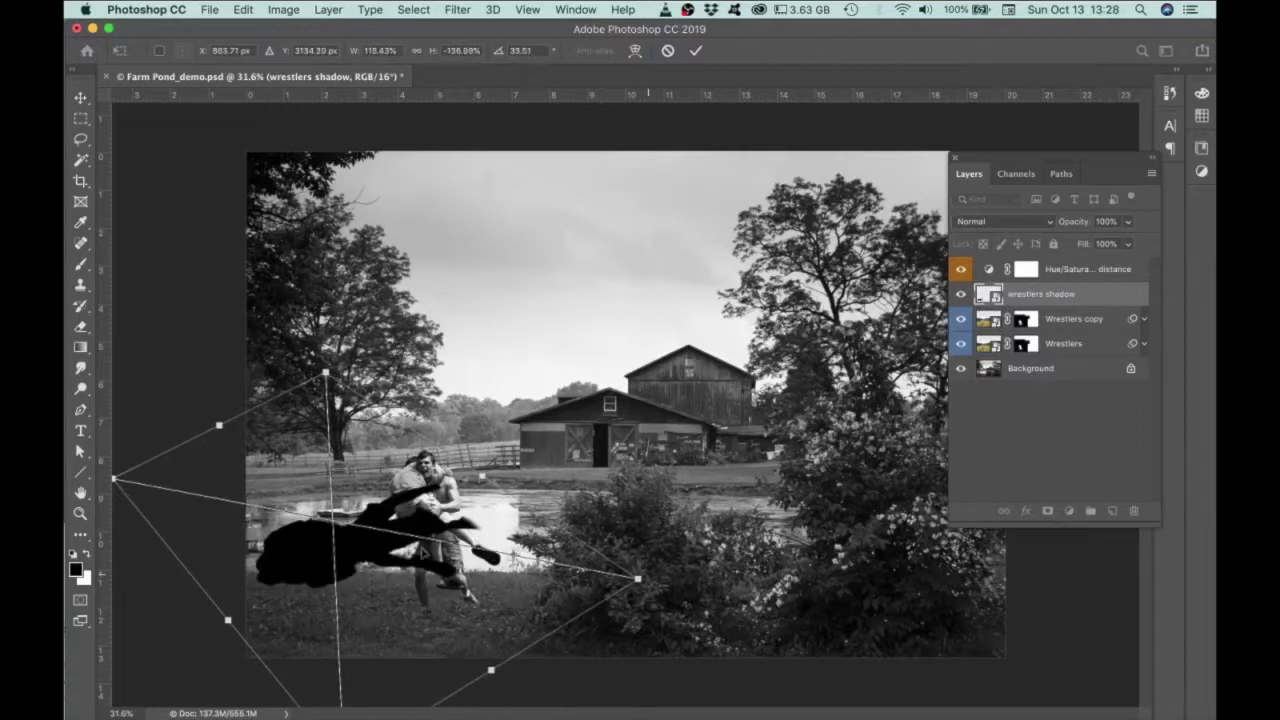
- Skew, rotate and distort the shadow's corners until it lies flat (W 133.25%, H -131.74%)
drag(380, 530, 363, 593)
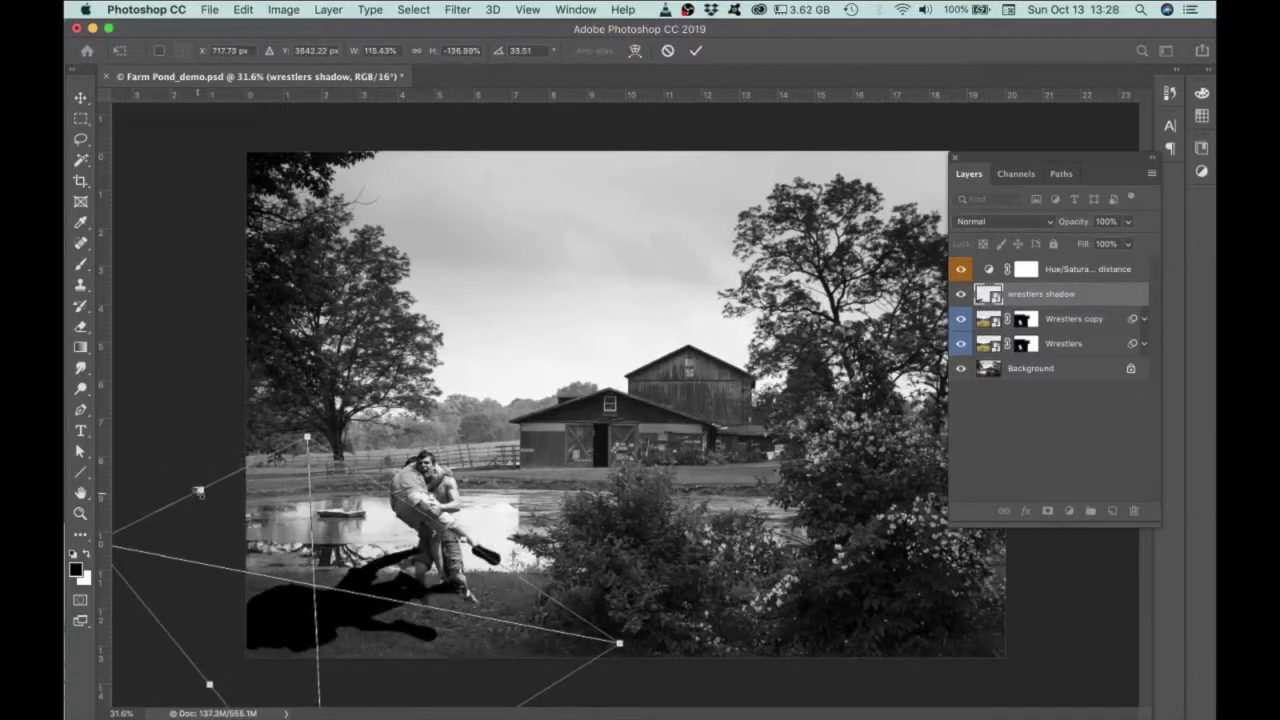
drag(200, 492, 284, 568)
drag(378, 618, 364, 591)
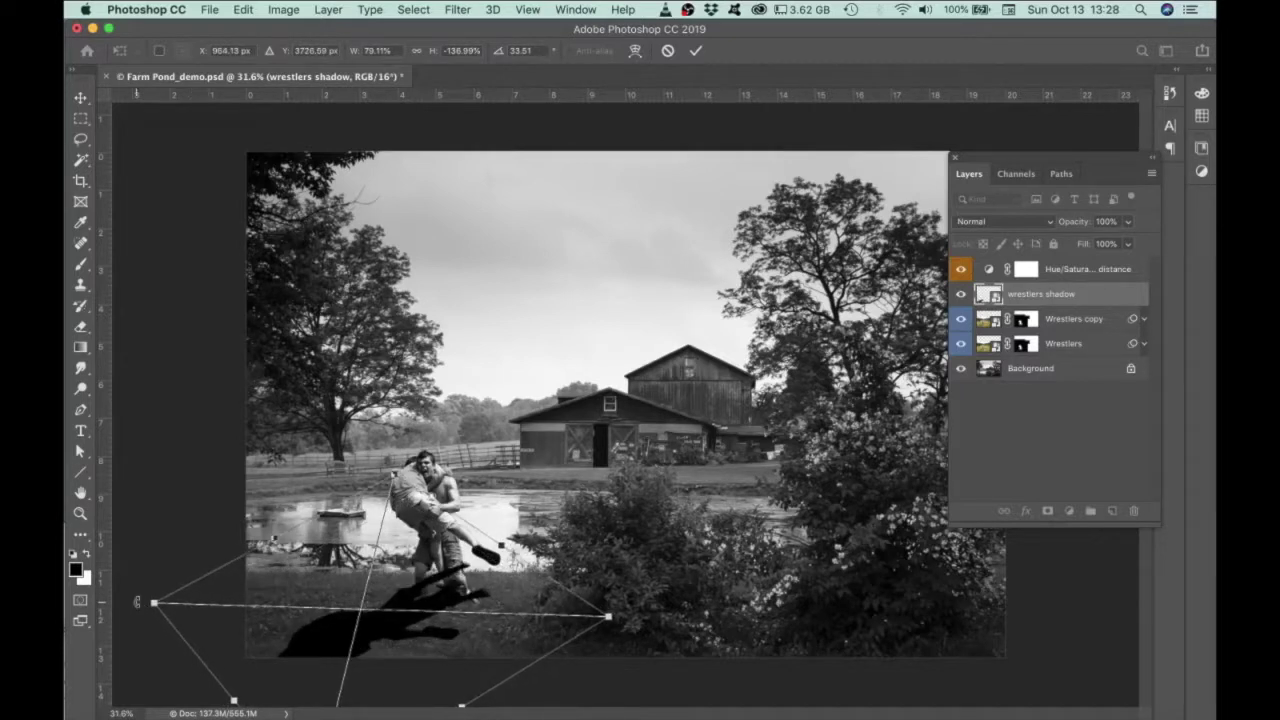
drag(137, 603, 188, 522)
drag(394, 624, 366, 623)
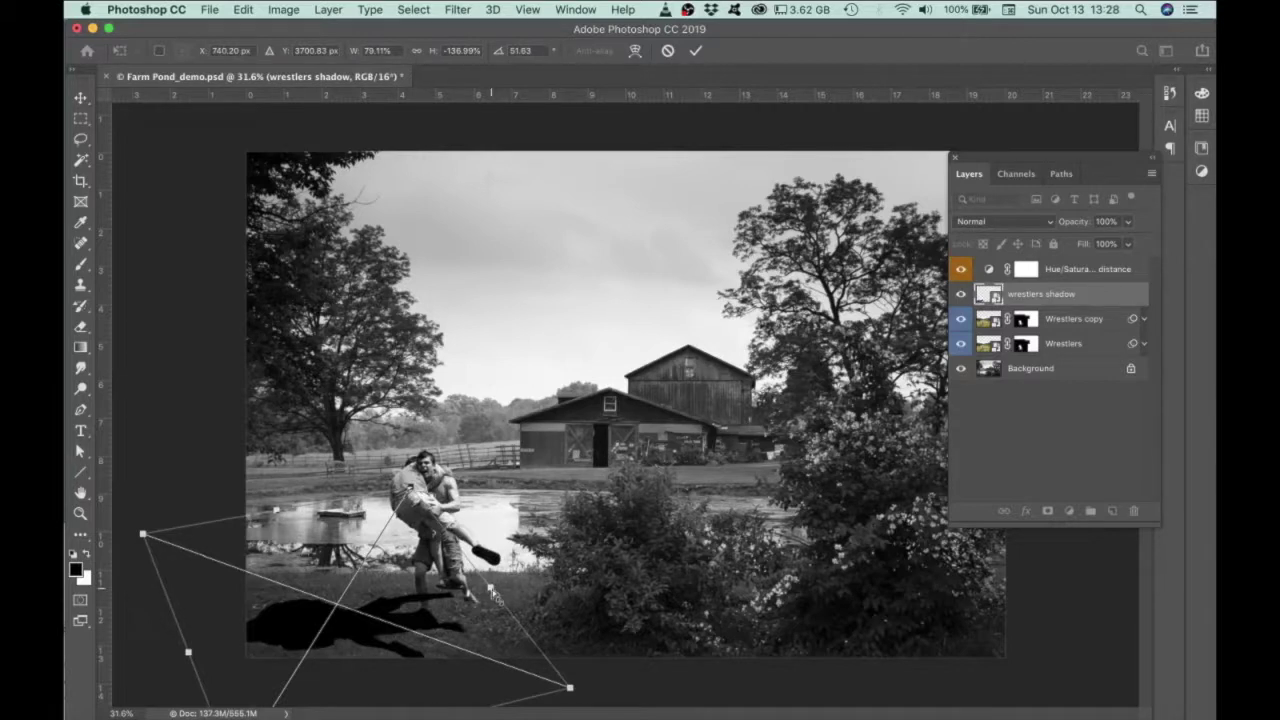
drag(492, 592, 548, 540)
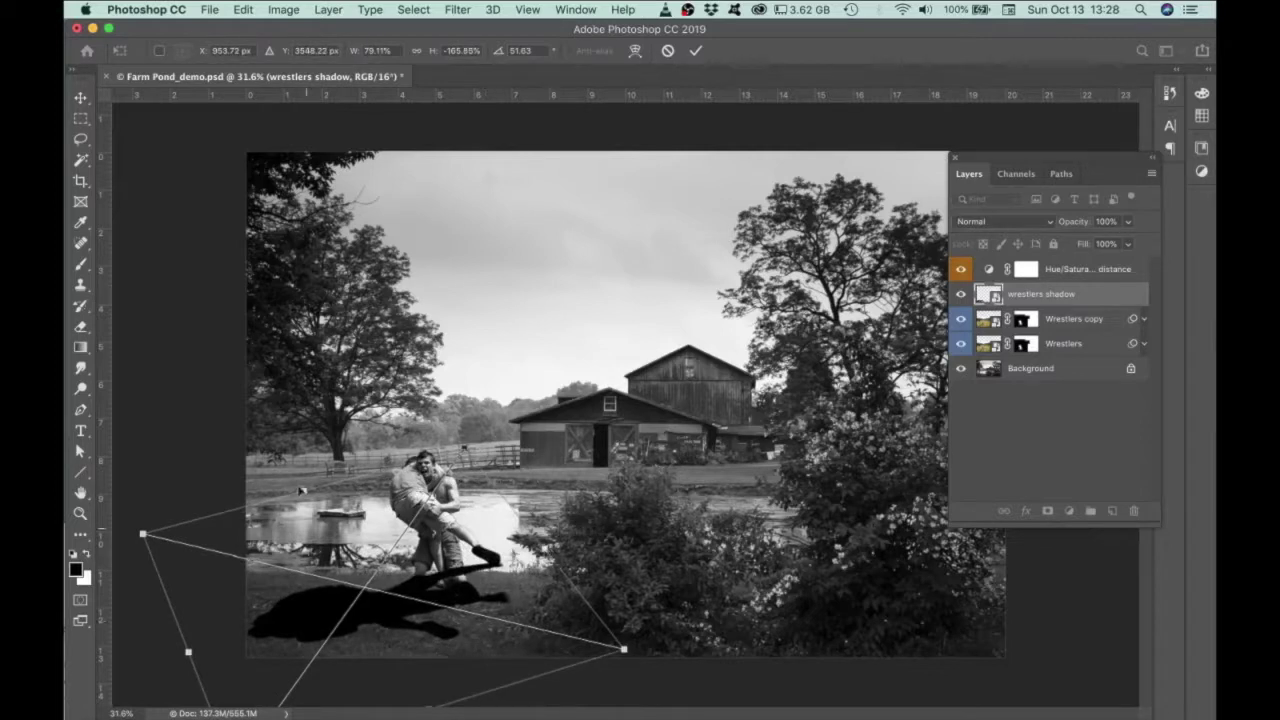
drag(301, 491, 313, 638)
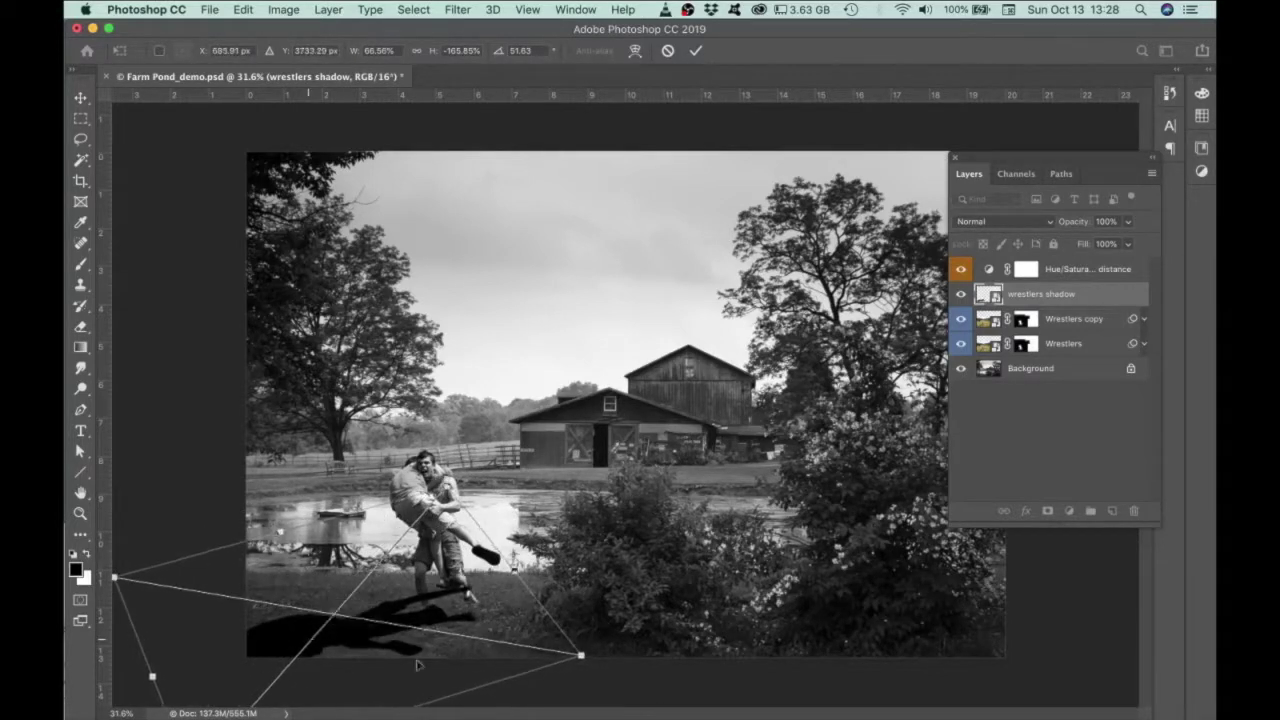
drag(584, 658, 880, 508)
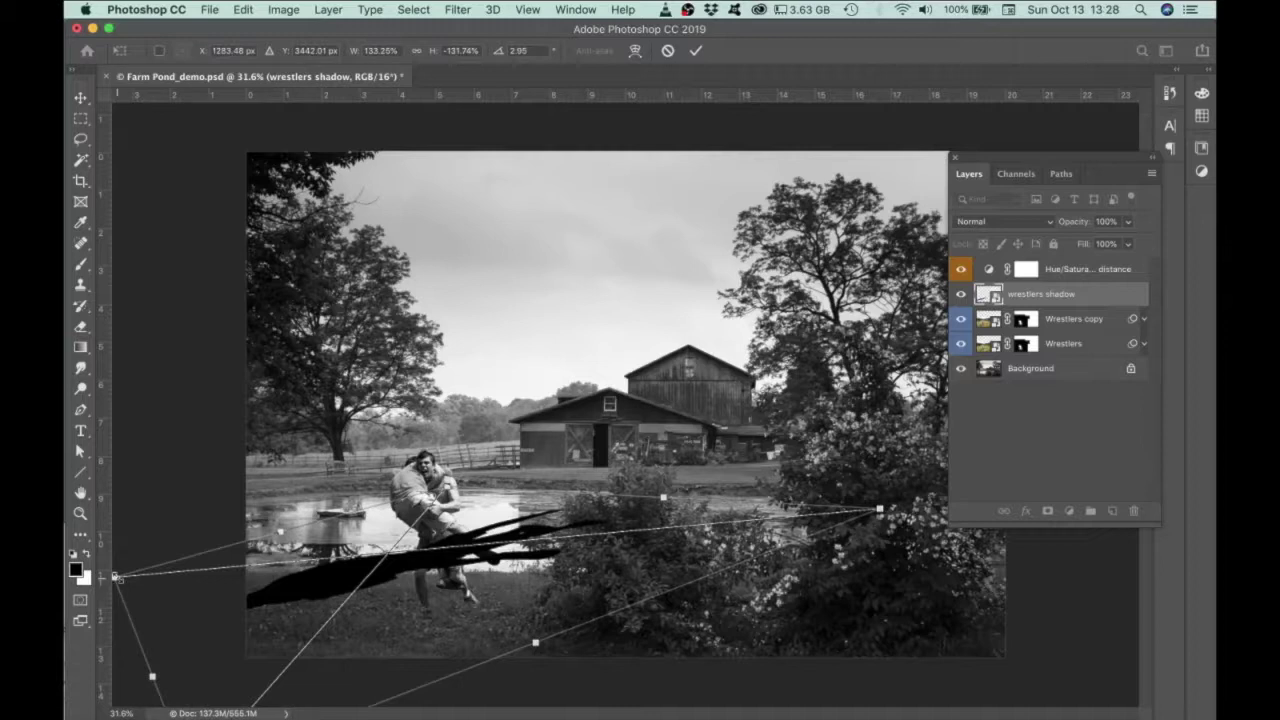
drag(115, 578, 380, 632)
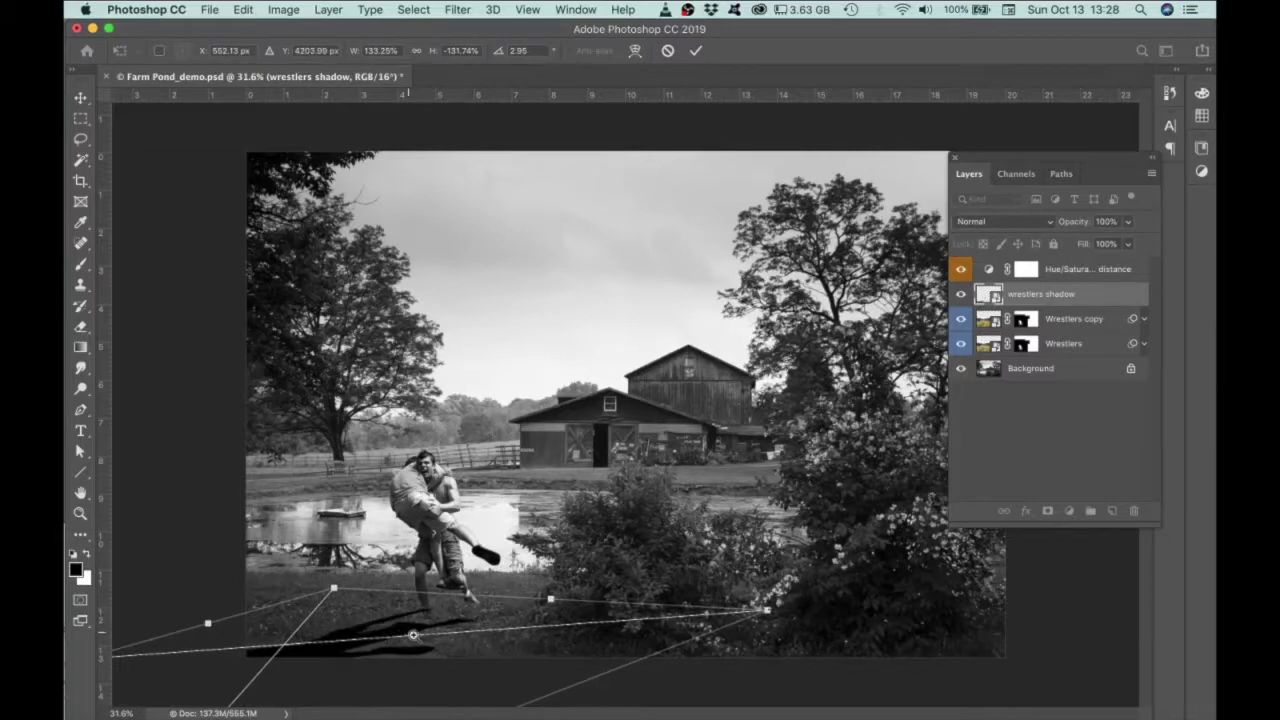
scroll(448, 651, up, 3)
- Move the shadow up to meet the feet, reshape its corners and commit the transform
scroll(448, 651, up, 1)
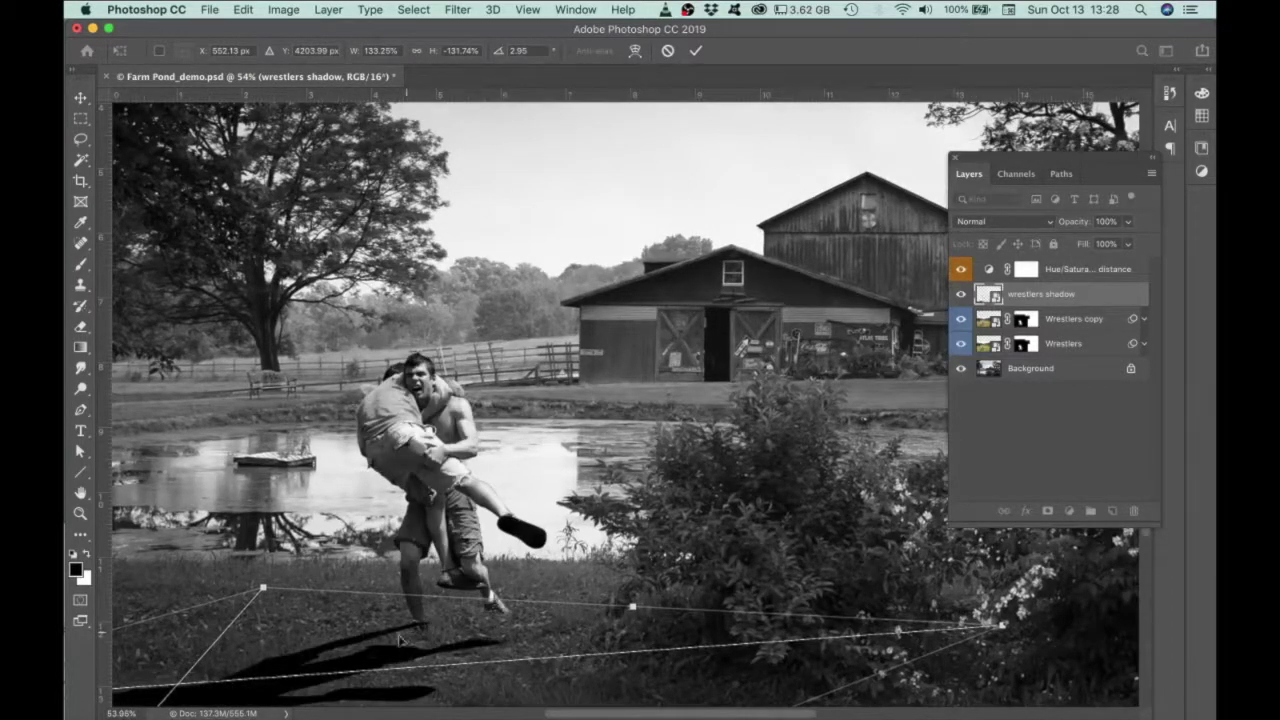
drag(400, 640, 410, 615)
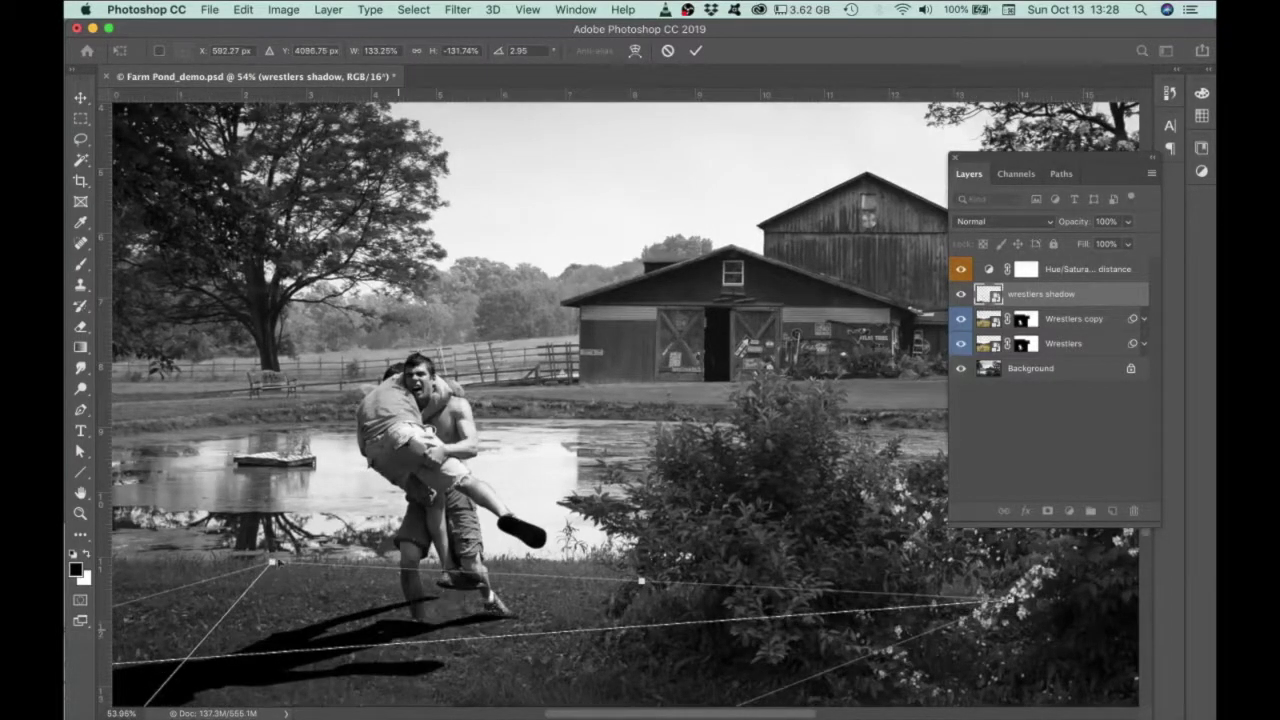
drag(262, 555, 527, 558)
scroll(527, 558, down, 5)
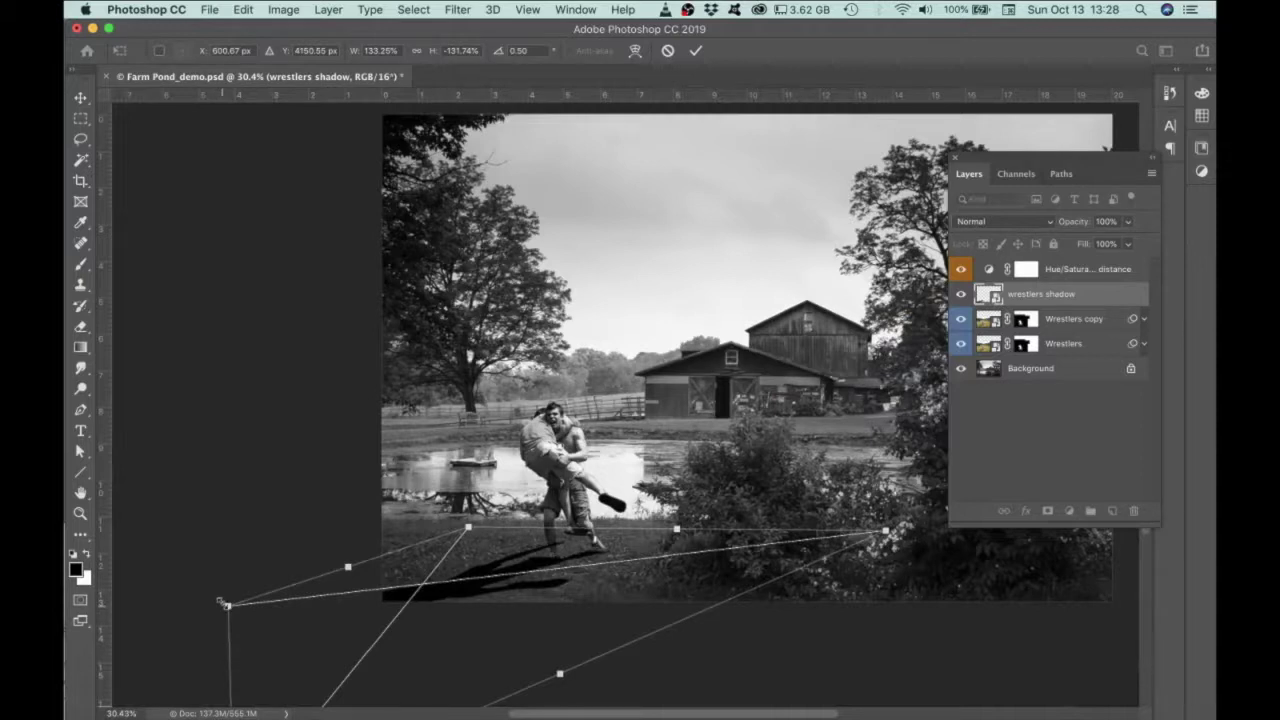
mouse_move(222, 603)
mouse_down()
mouse_move(229, 588)
mouse_move(242, 604)
mouse_up()
drag(263, 699, 282, 693)
drag(479, 594, 473, 592)
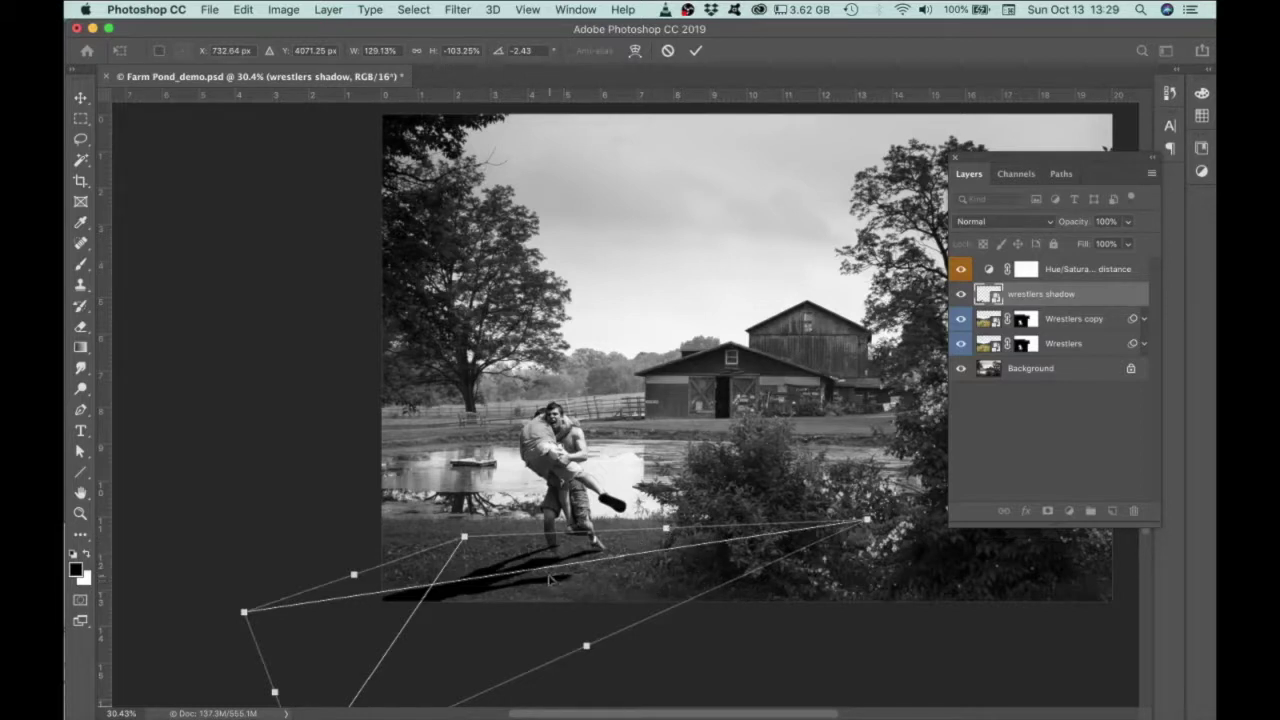
scroll(540, 578, up, 1)
scroll(540, 578, left, 1)
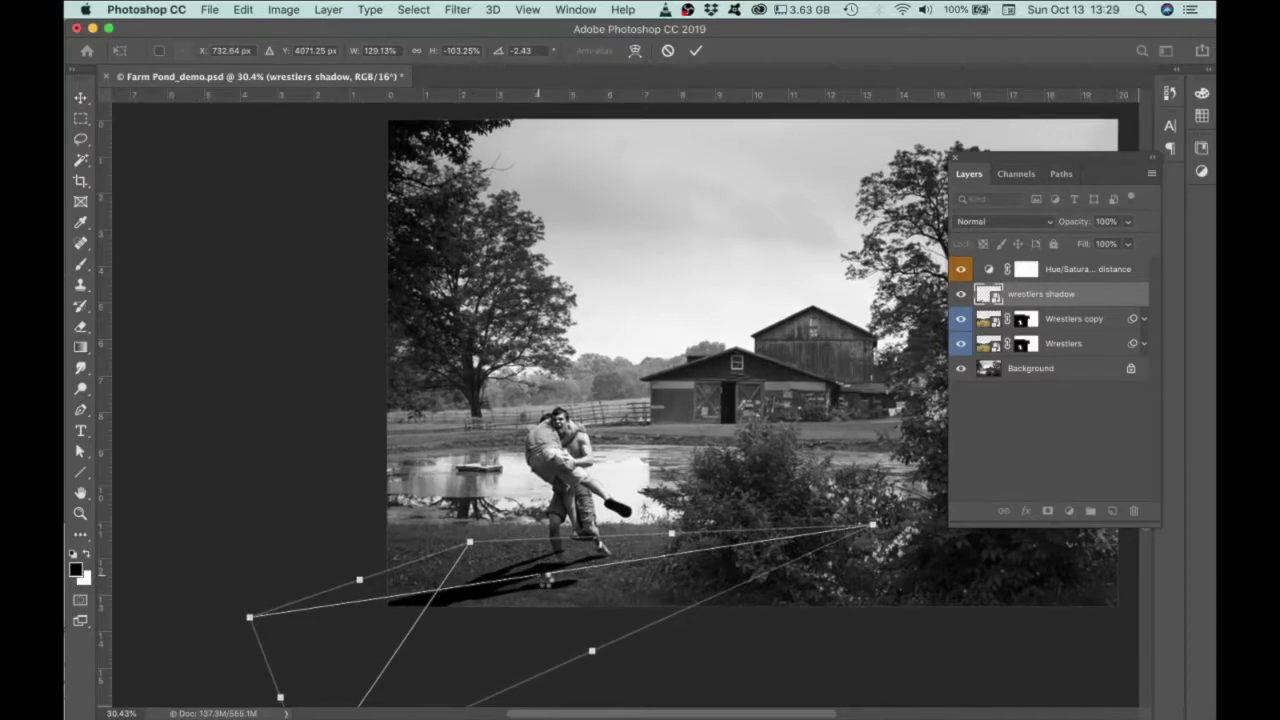
key(Return)
- Distort and rotate the shadow toward the lower left and commit it (H -66.48%)
drag(517, 569, 545, 588)
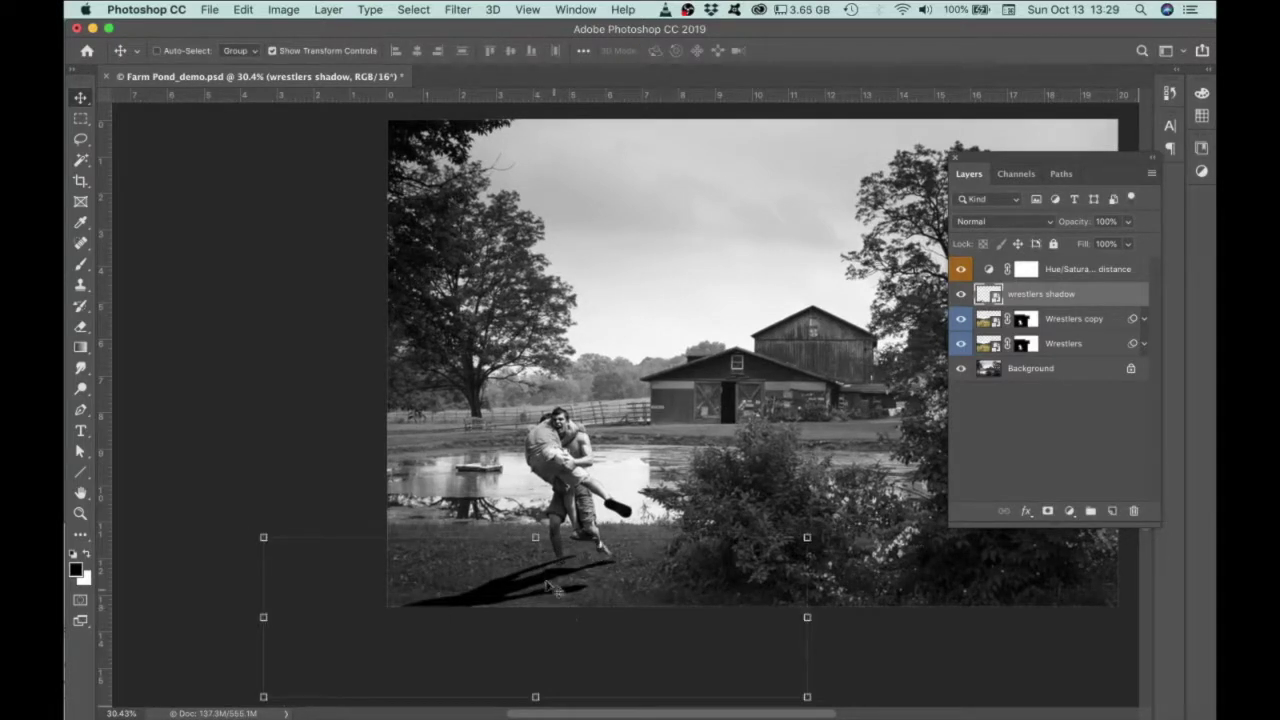
drag(263, 537, 858, 510)
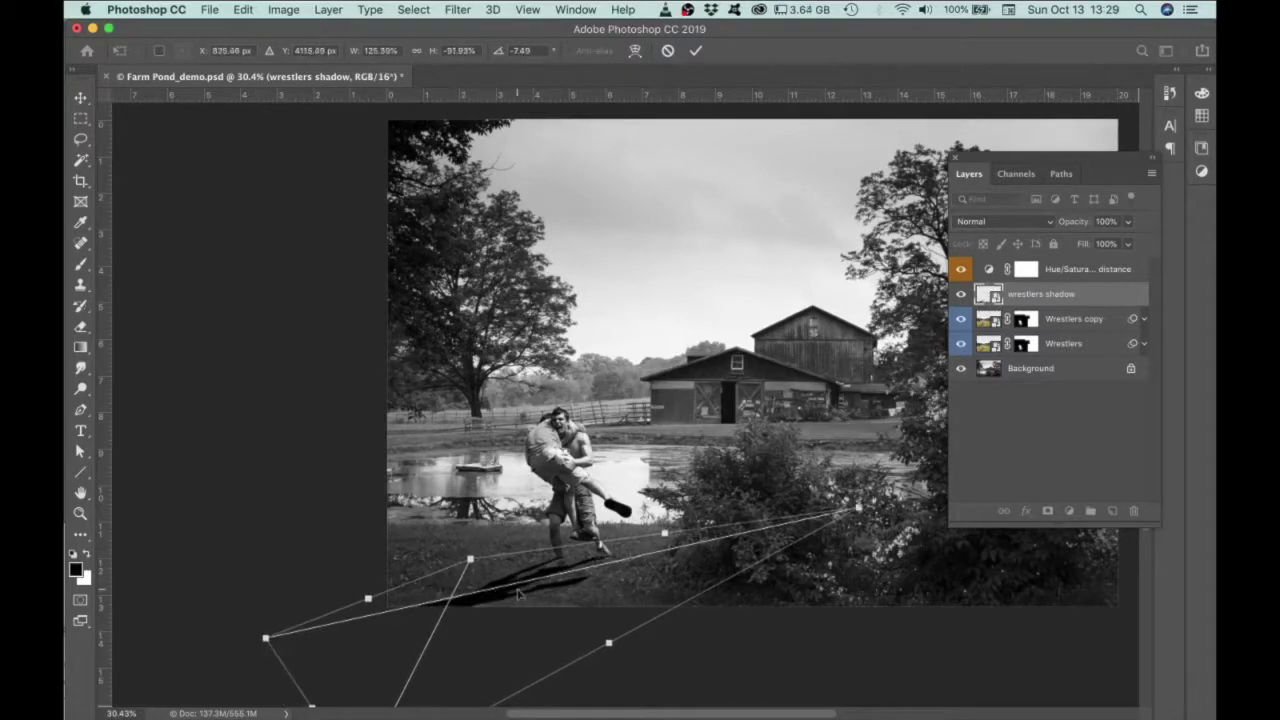
drag(292, 652, 325, 642)
scroll(580, 600, up, 5)
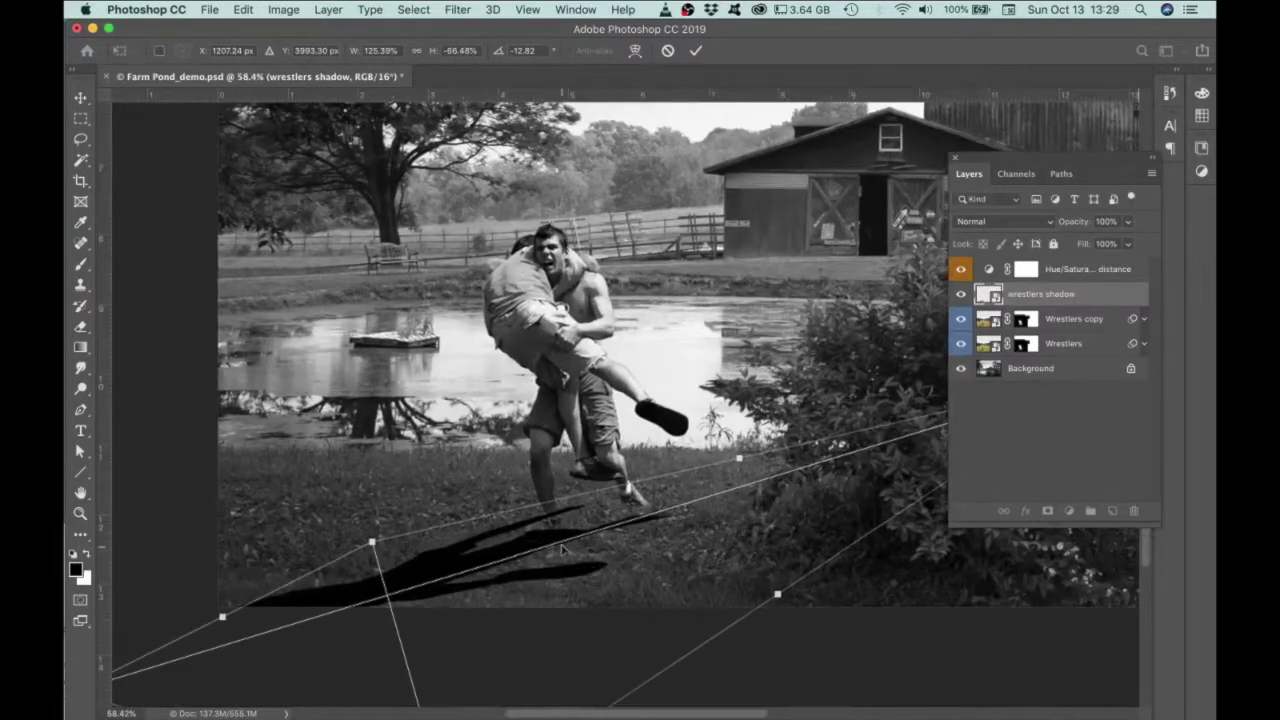
drag(562, 548, 550, 560)
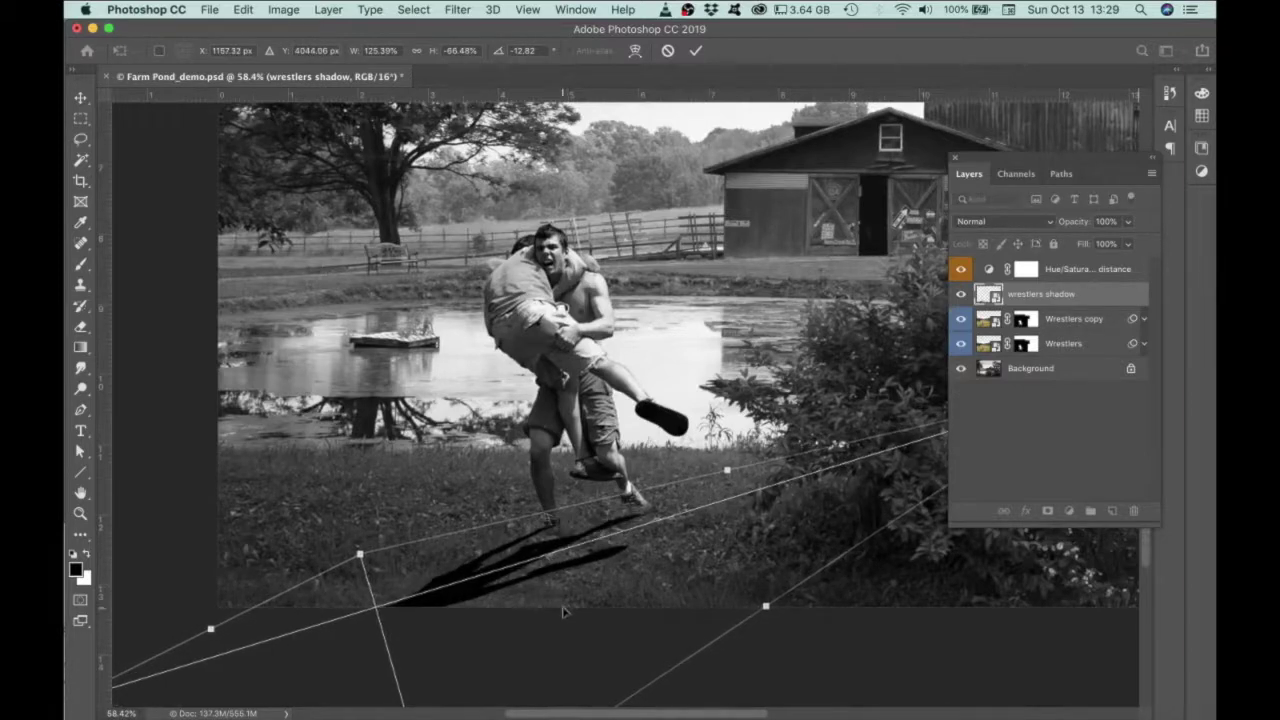
key(Return)
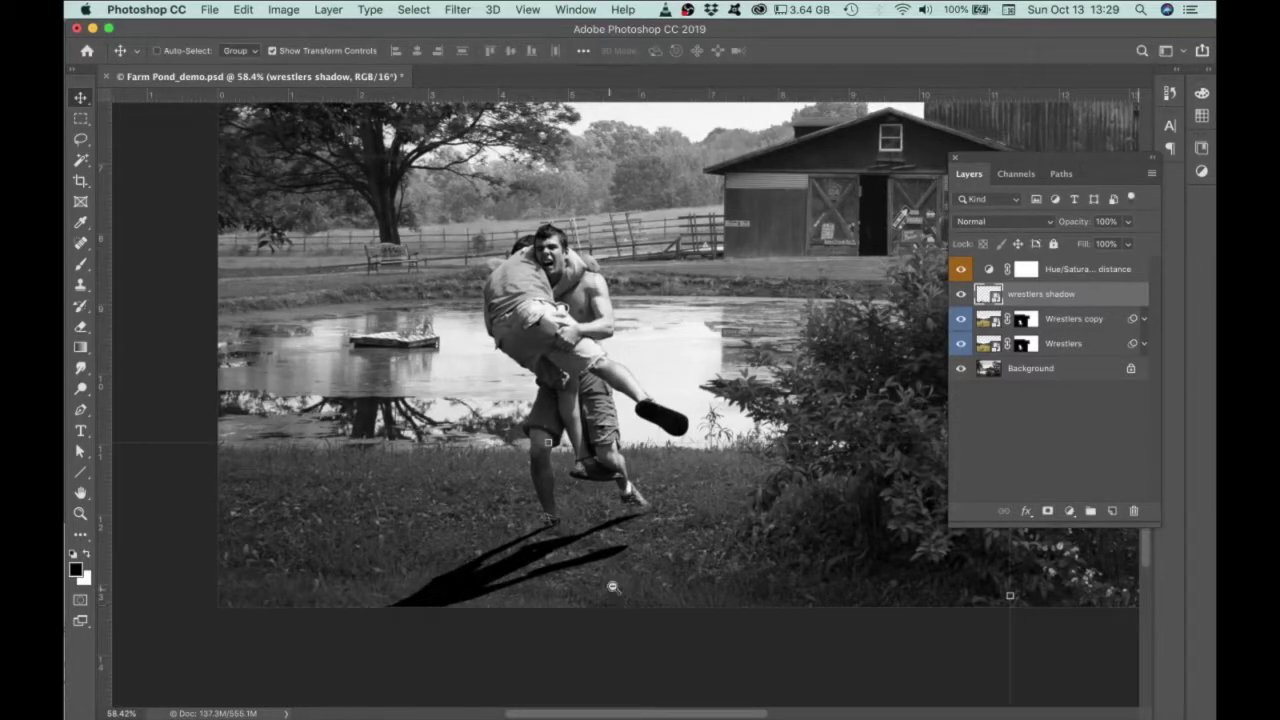
- Drag wrestlers shadow below both Wrestlers layers, just above Background, and recentre the view
scroll(606, 590, down, 3)
scroll(606, 590, right, 5)
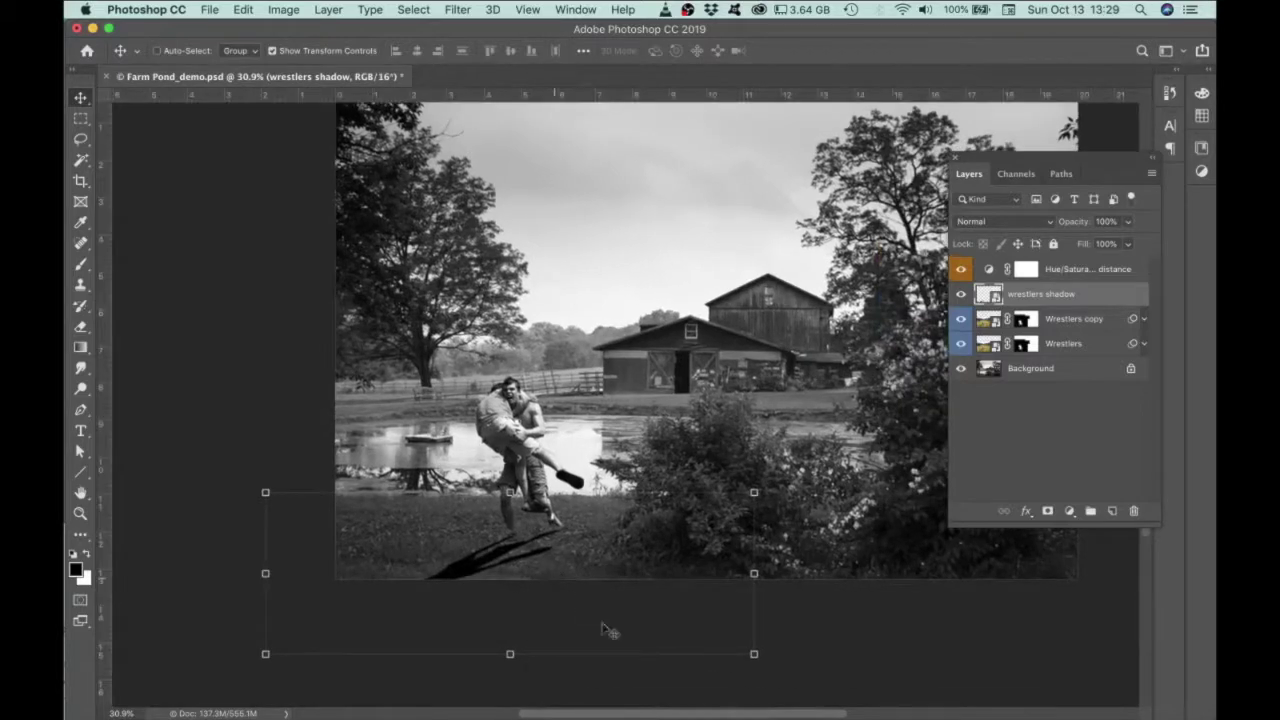
scroll(527, 540, up, 4)
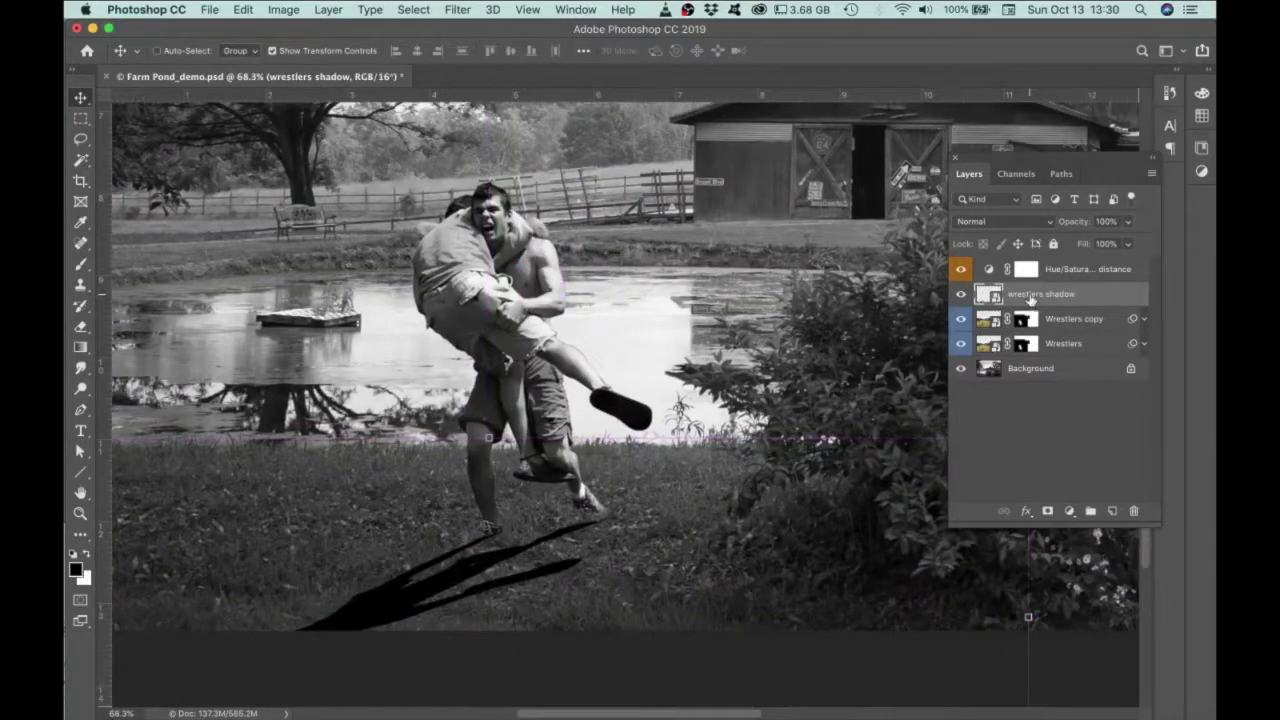
drag(1031, 297, 1035, 352)
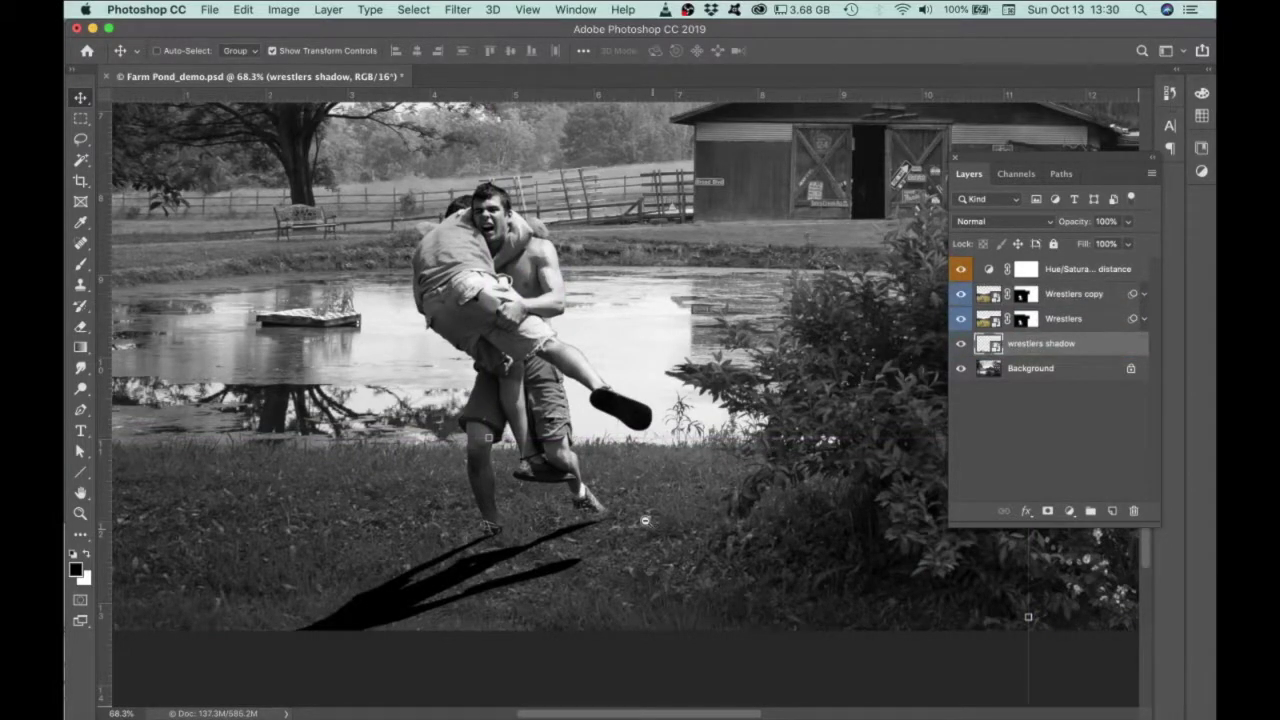
scroll(646, 524, down, 2)
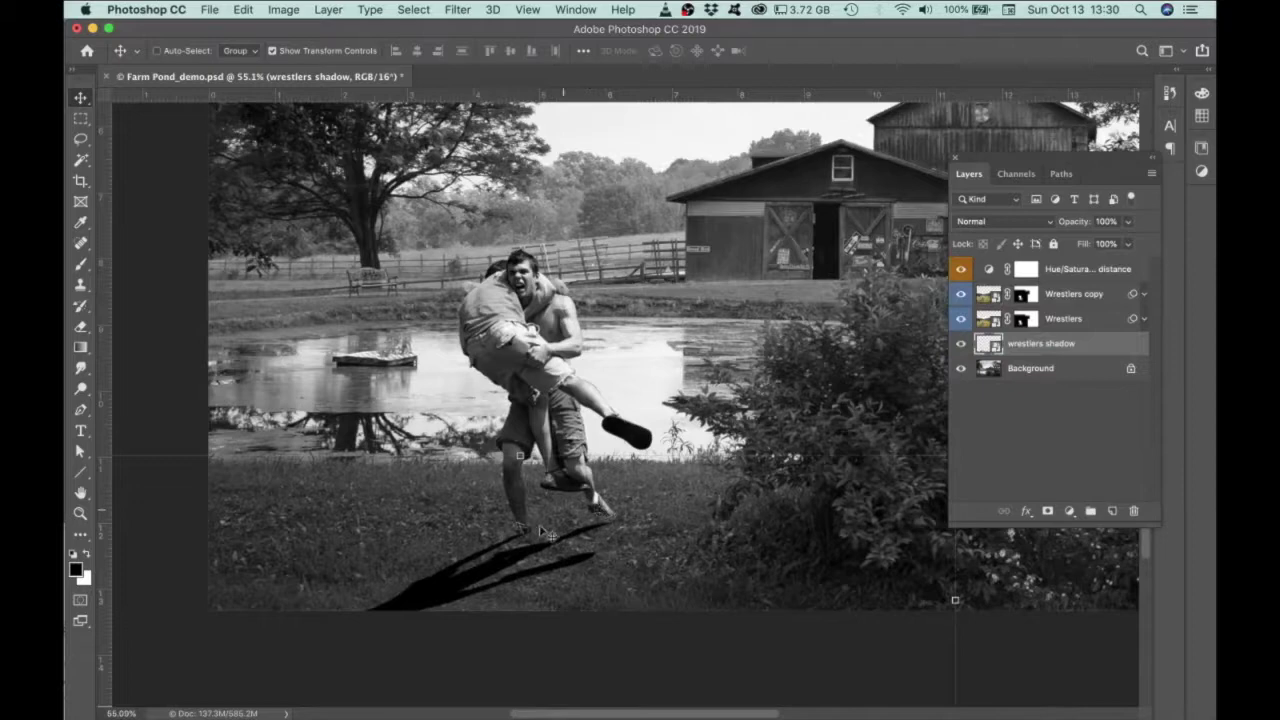
drag(606, 553, 700, 514)
scroll(663, 529, down, 1)
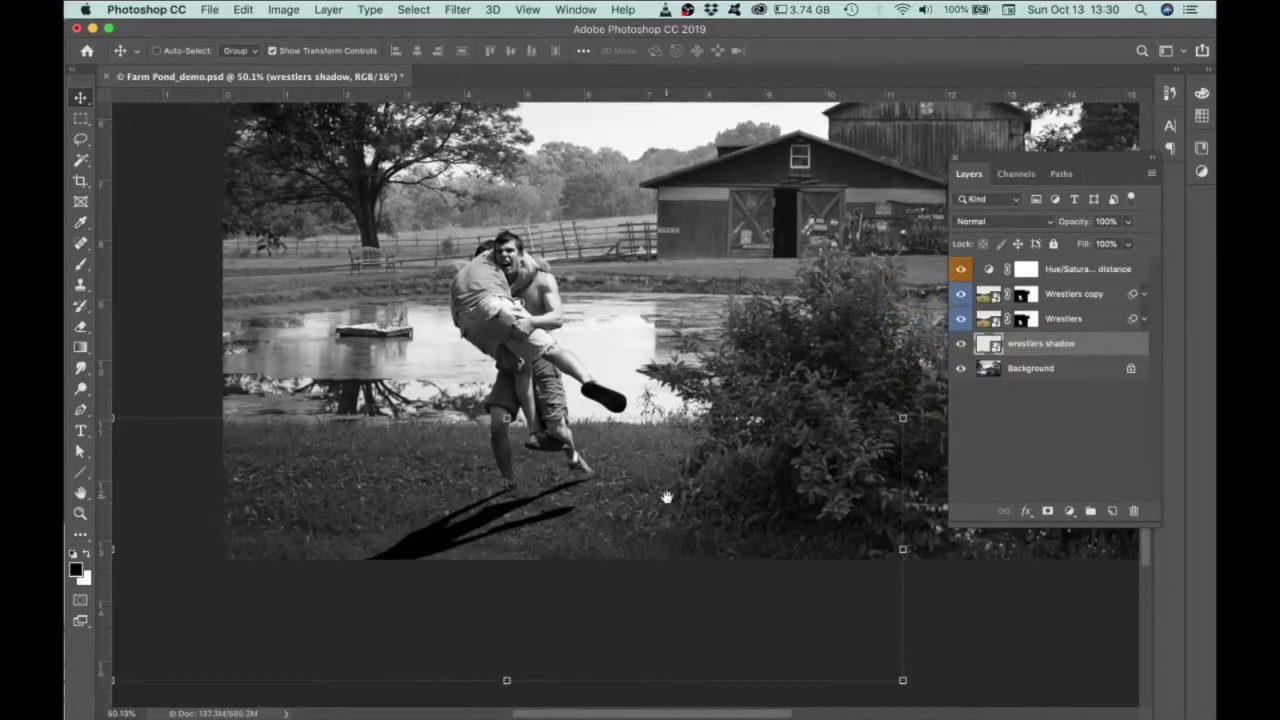
scroll(680, 495, down, 2)
drag(554, 524, 529, 551)
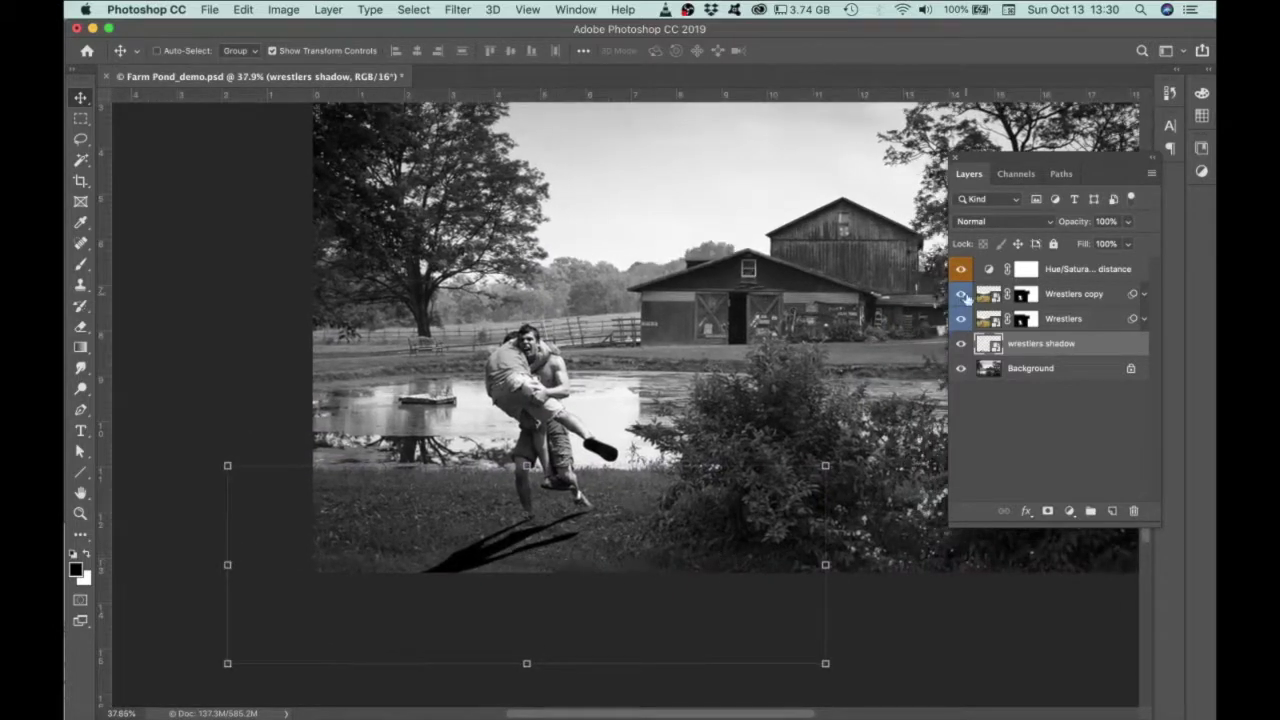
- Switch the wrestlers shadow blend mode to Multiply and lower its opacity to 39%
click(990, 222)
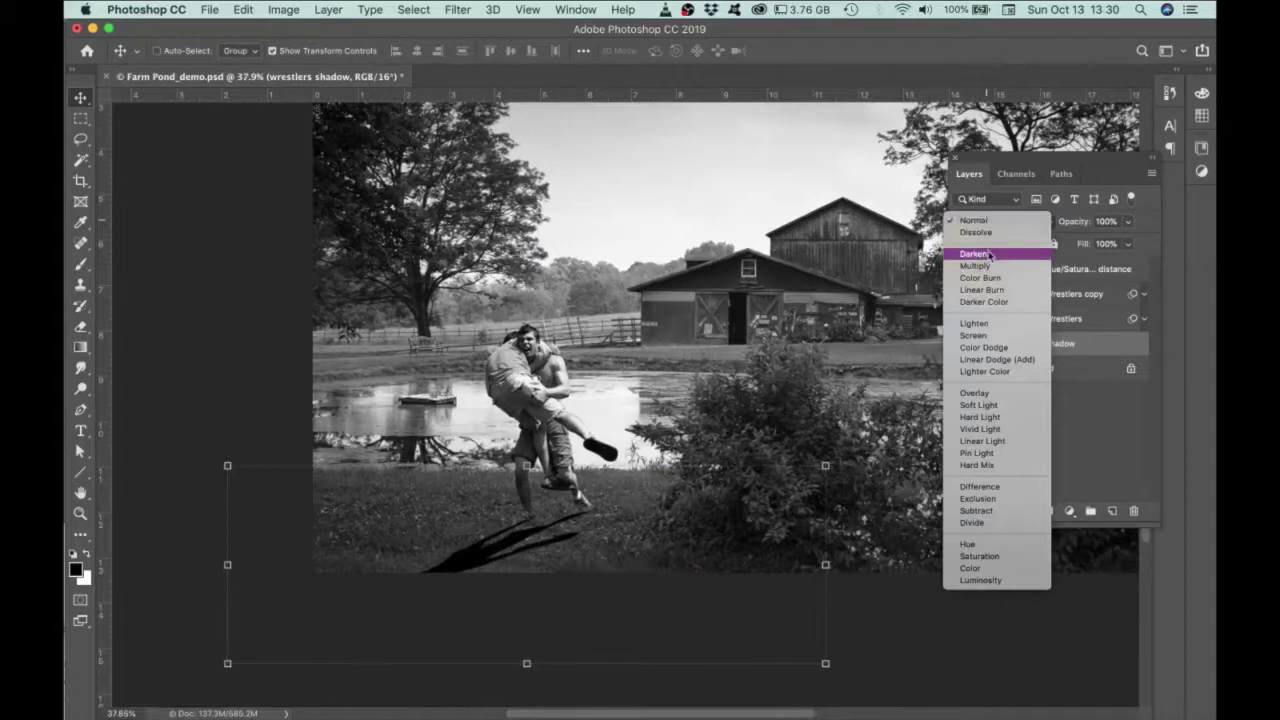
click(990, 268)
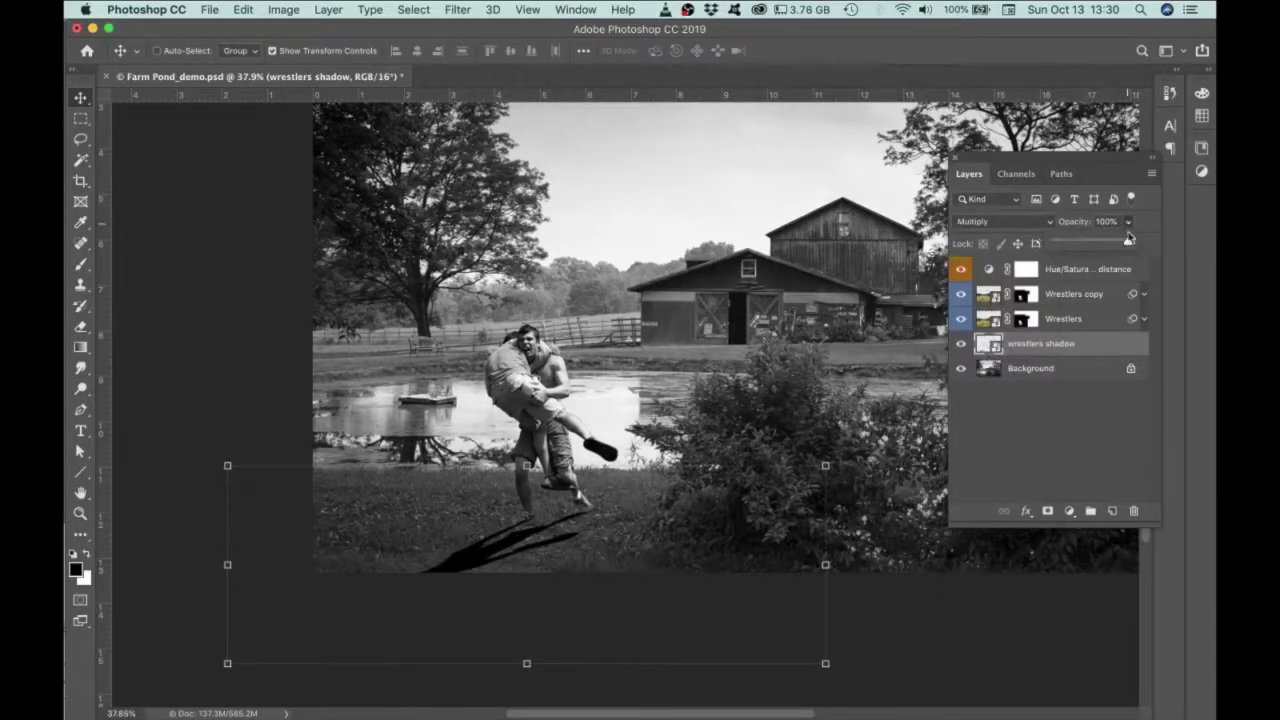
drag(1128, 245, 1084, 250)
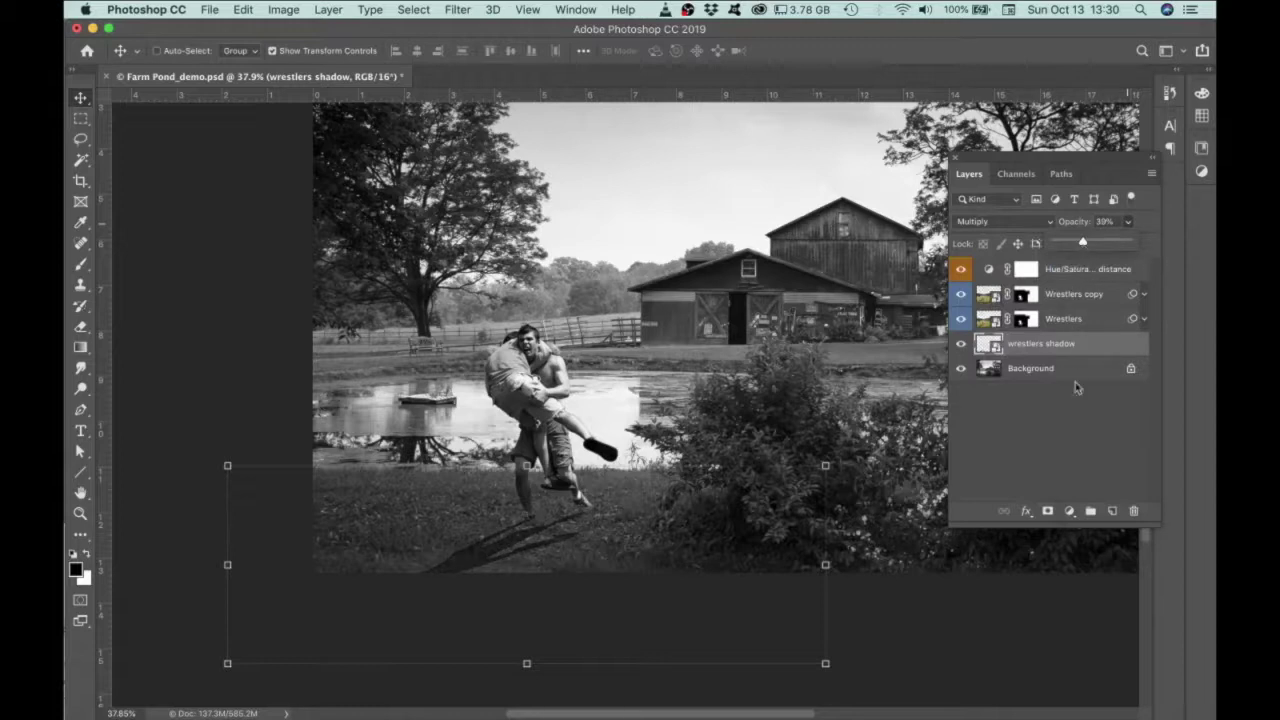
click(1088, 420)
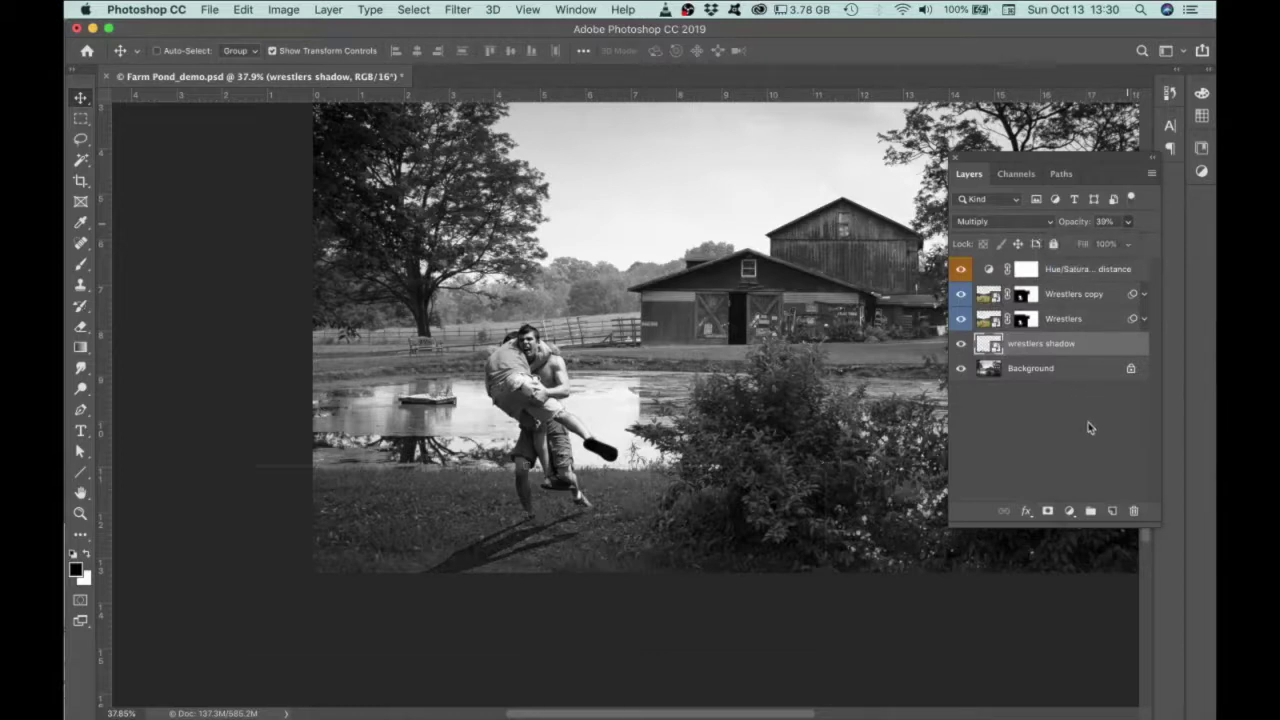
click(1078, 345)
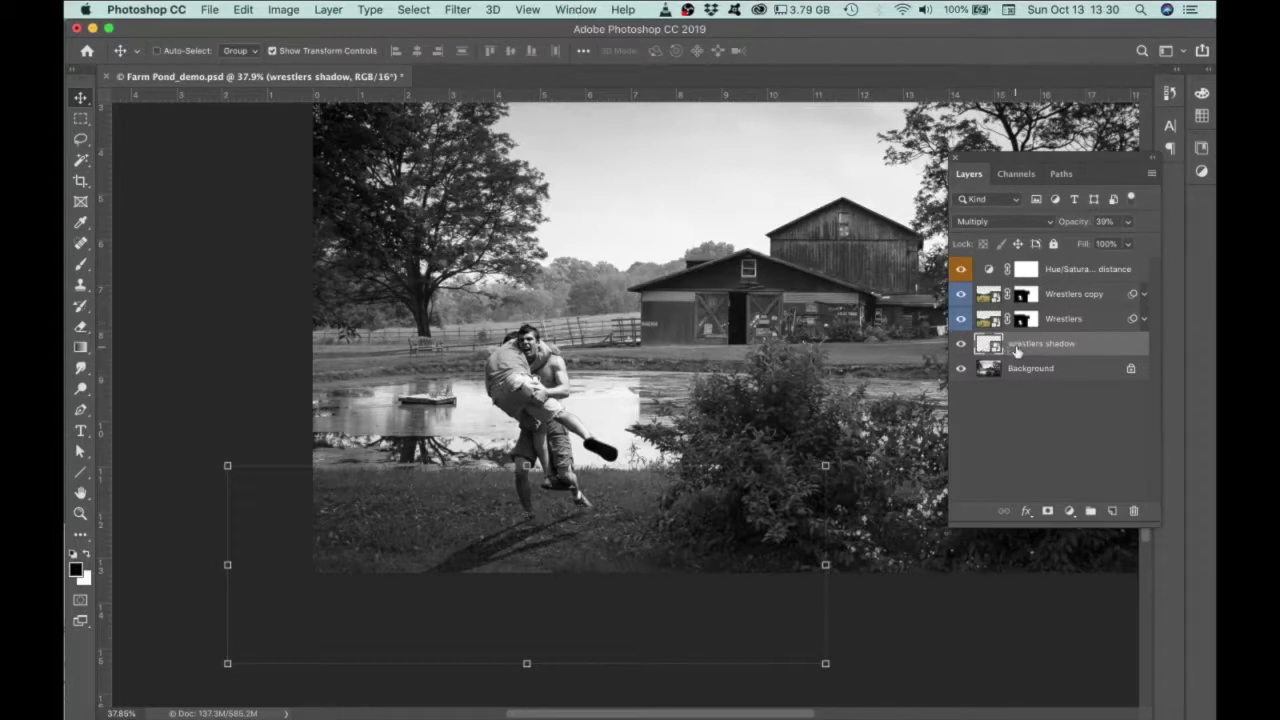
- Apply Gaussian Blur to the wrestlers shadow layer, fine-tuning the radius to 6.0 pixels
click(458, 9)
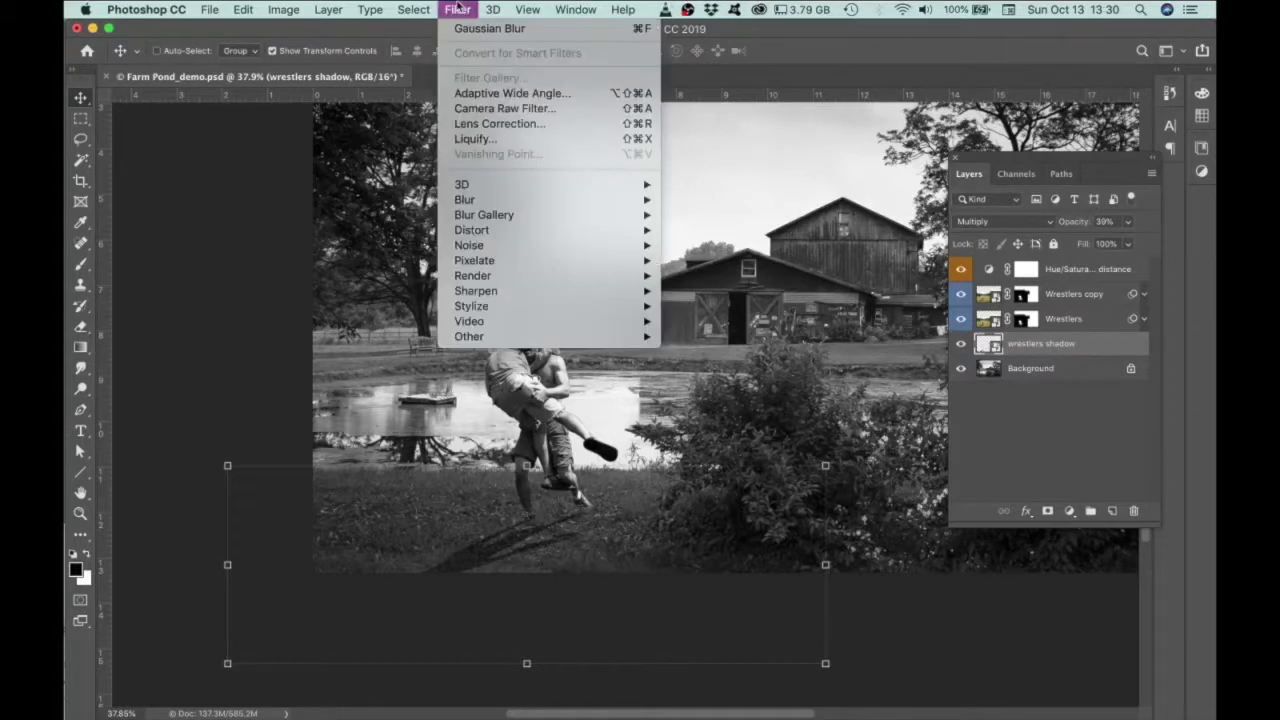
mouse_move(510, 201)
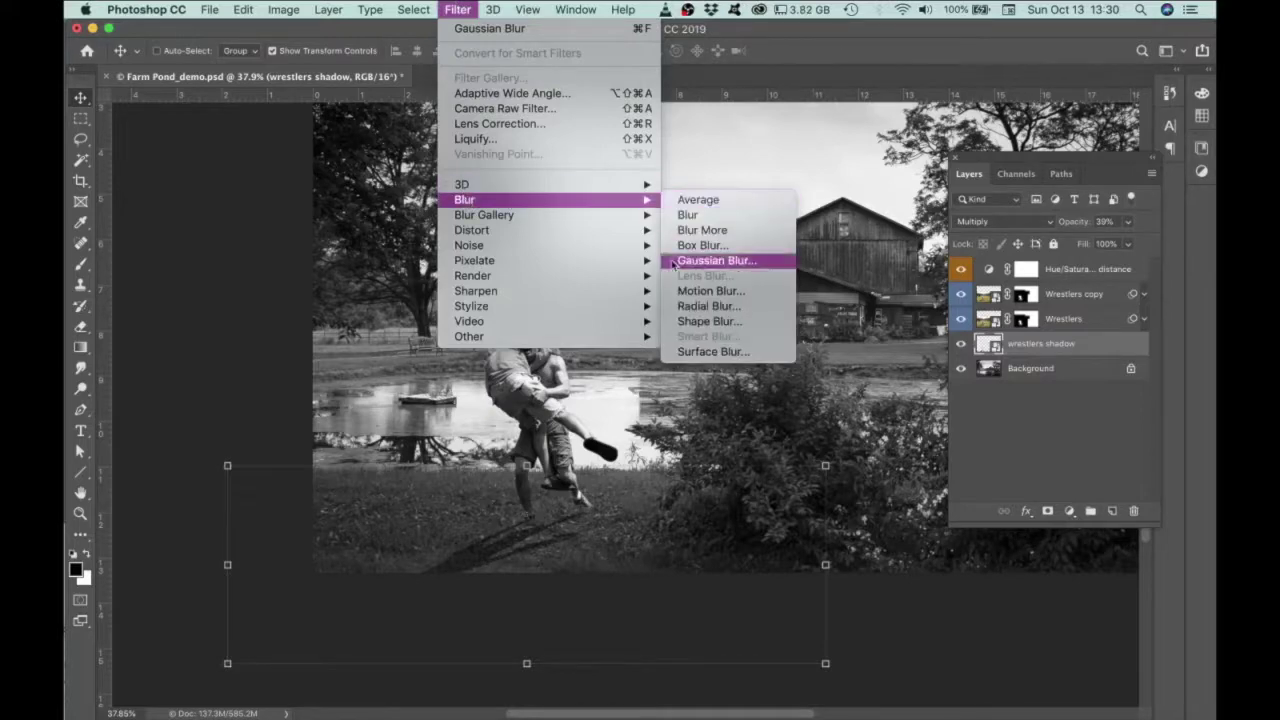
click(716, 261)
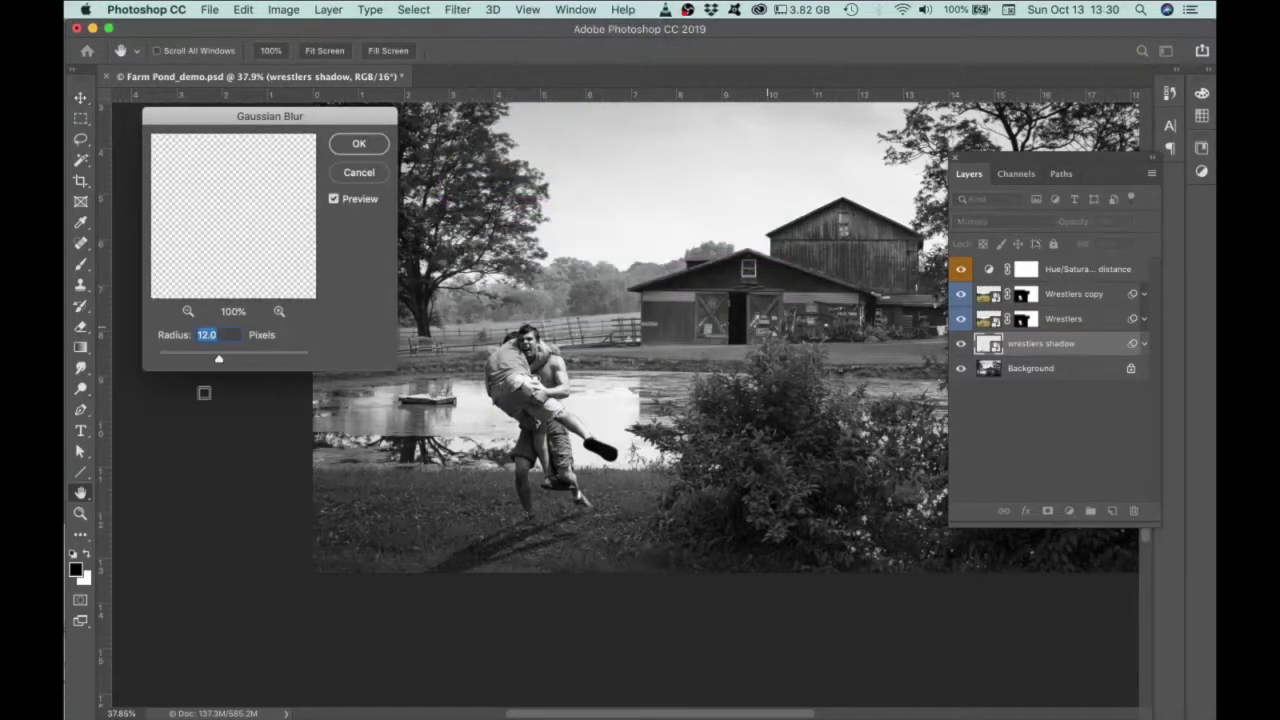
mouse_move(217, 360)
mouse_down()
mouse_move(237, 358)
mouse_move(206, 358)
mouse_move(222, 362)
mouse_up()
drag(219, 364, 201, 364)
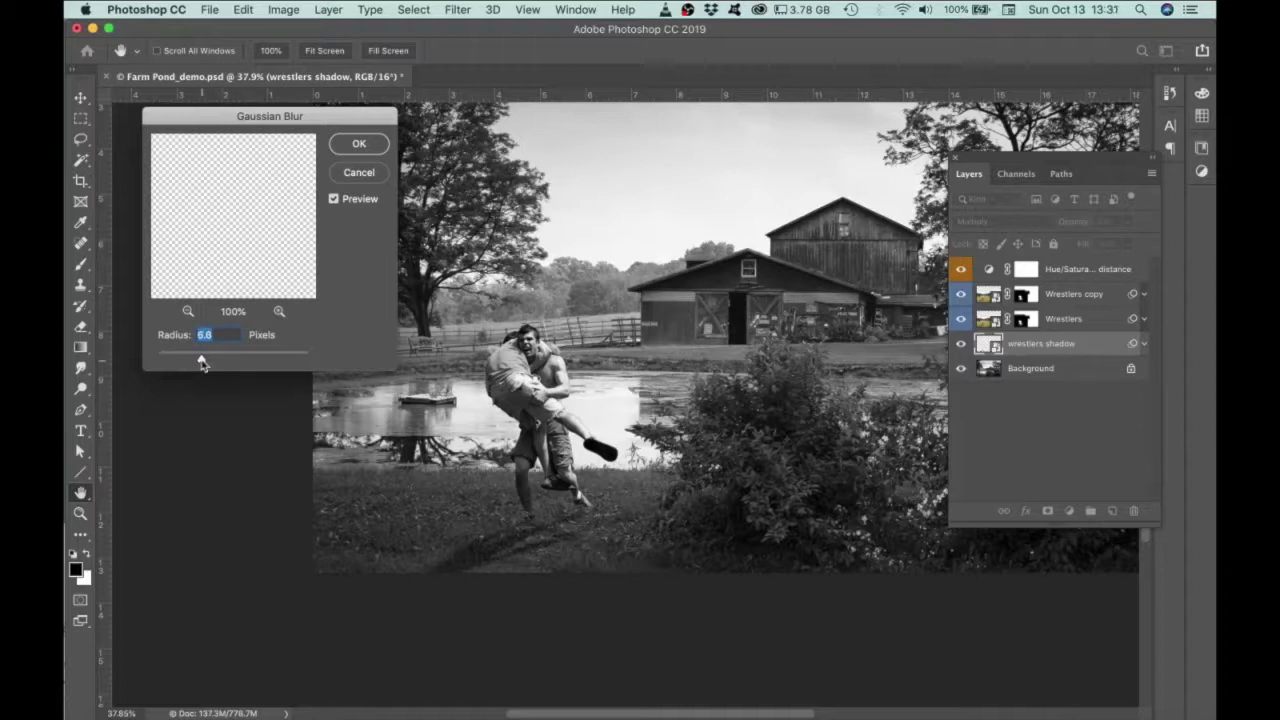
drag(199, 364, 223, 363)
key(Return)
key(v)
scroll(603, 609, up, 3)
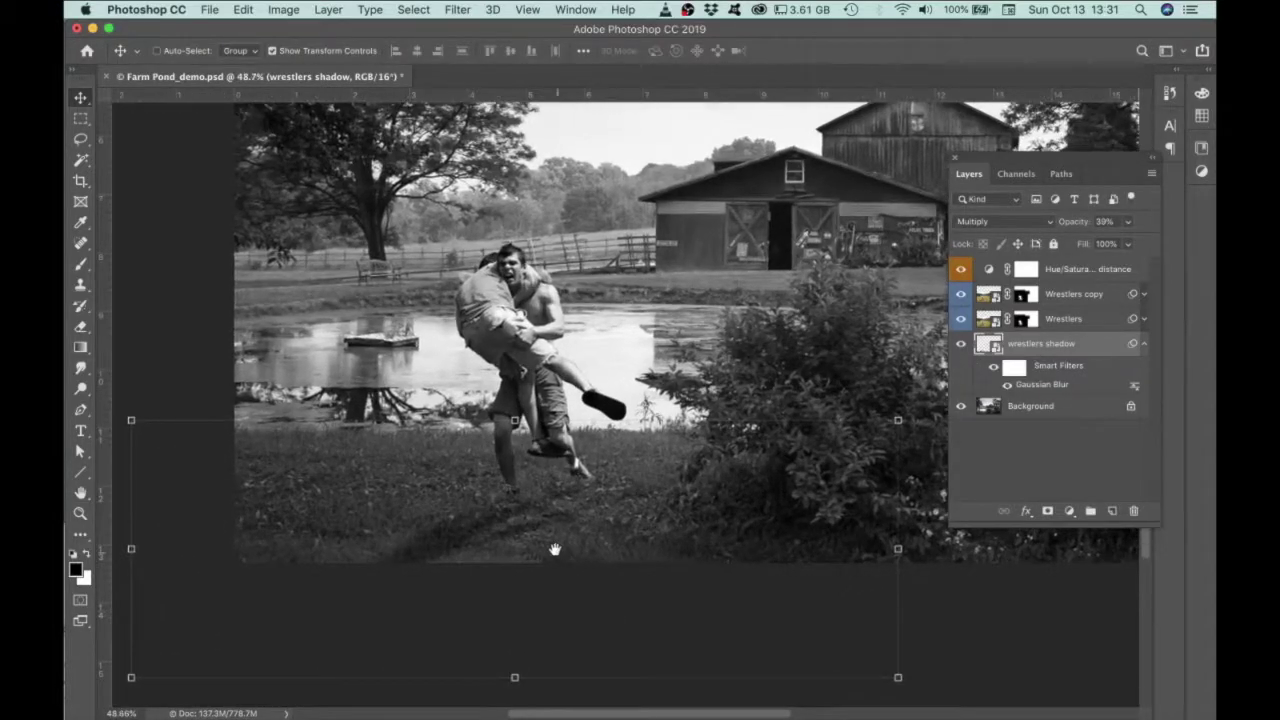
drag(554, 540, 684, 601)
scroll(585, 576, down, 2)
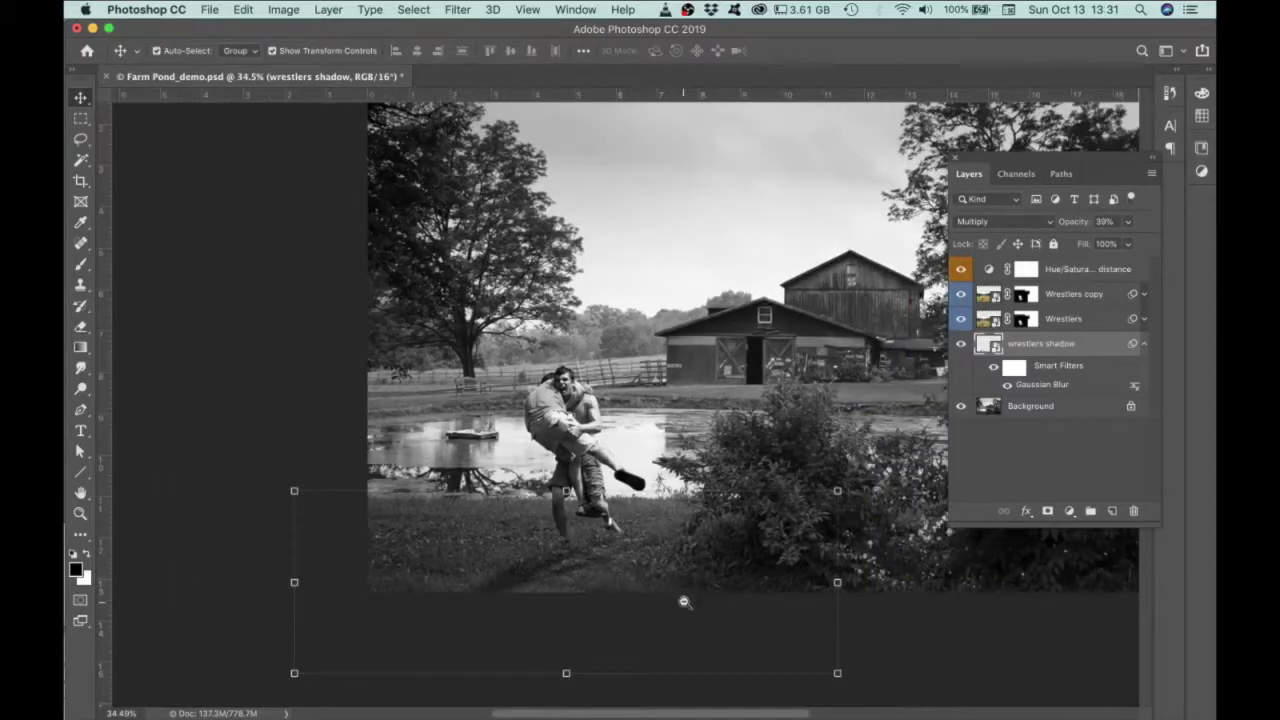
scroll(684, 601, down, 1)
drag(777, 580, 728, 583)
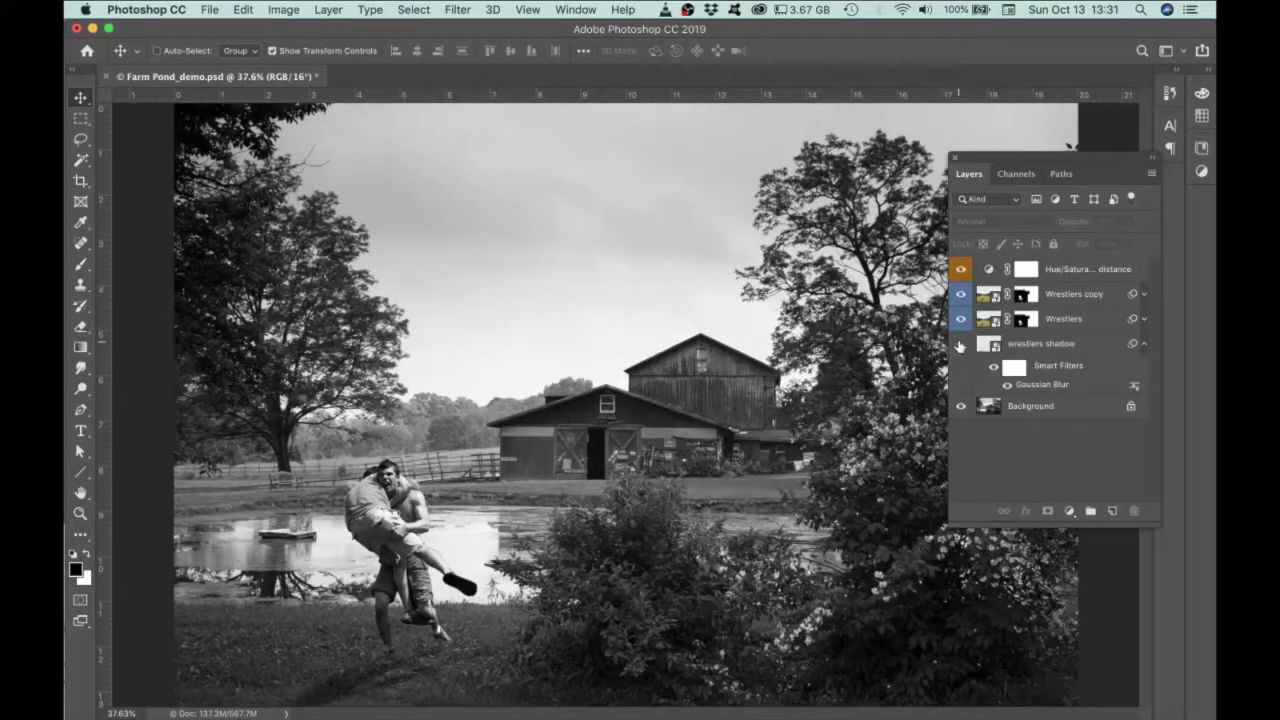
click(959, 346)
click(959, 346)
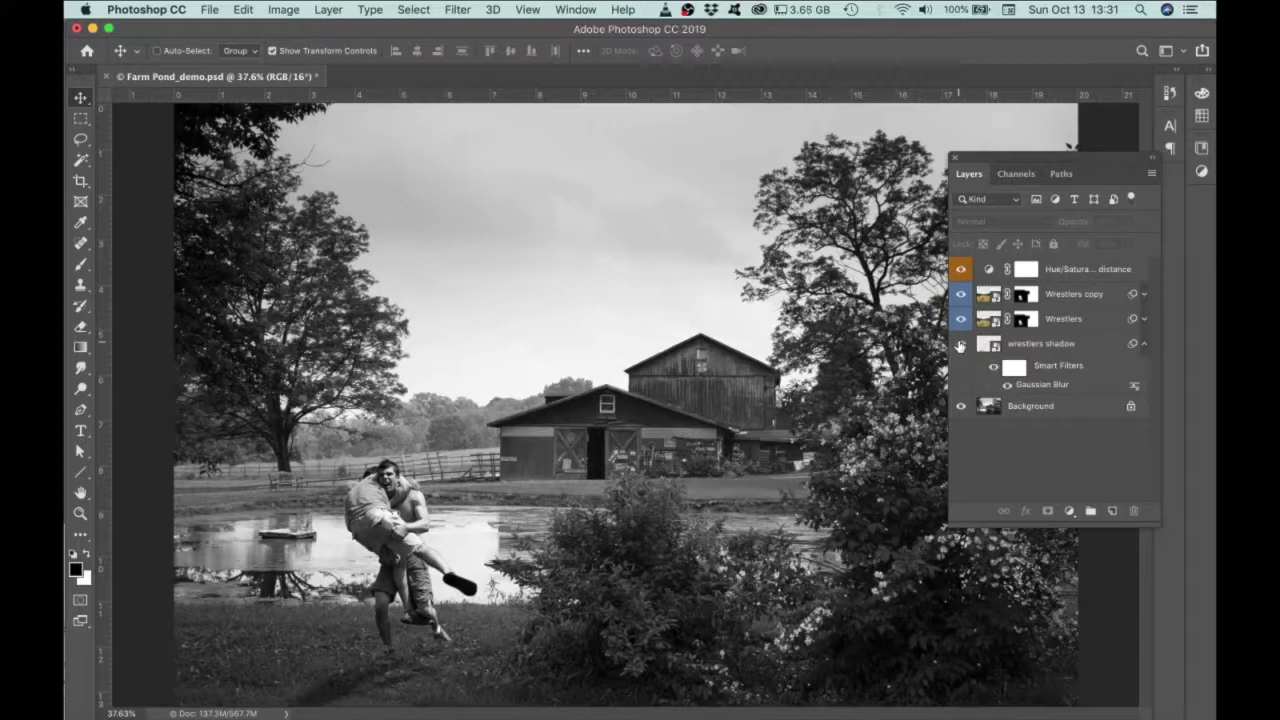